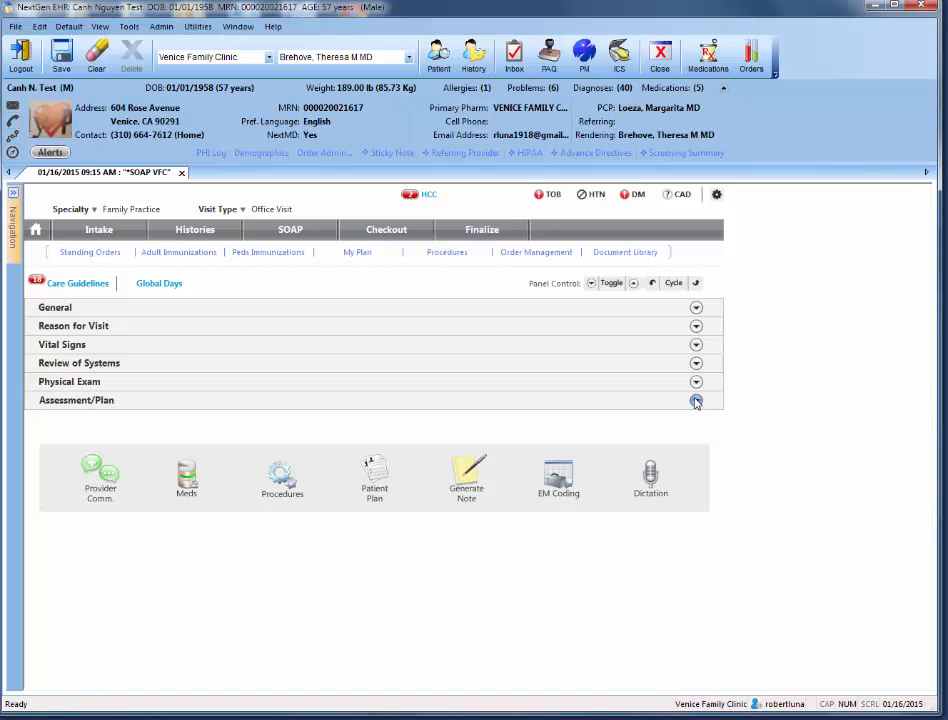
Expand the Assessment/Plan section and review the visit's My Plan and Assessments pages
click(696, 401)
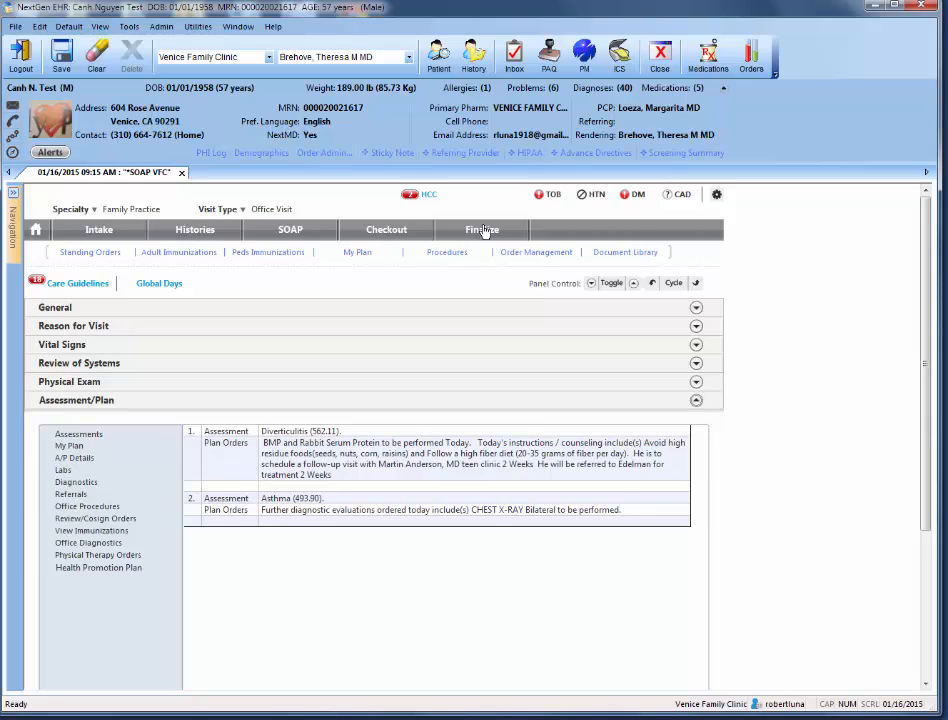
click(357, 253)
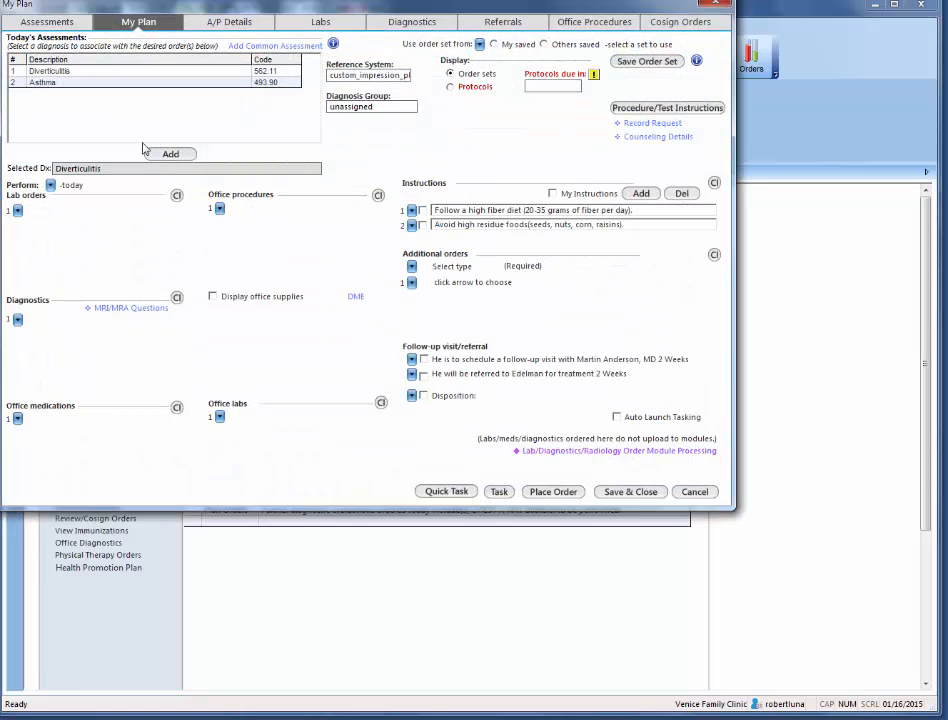
click(66, 24)
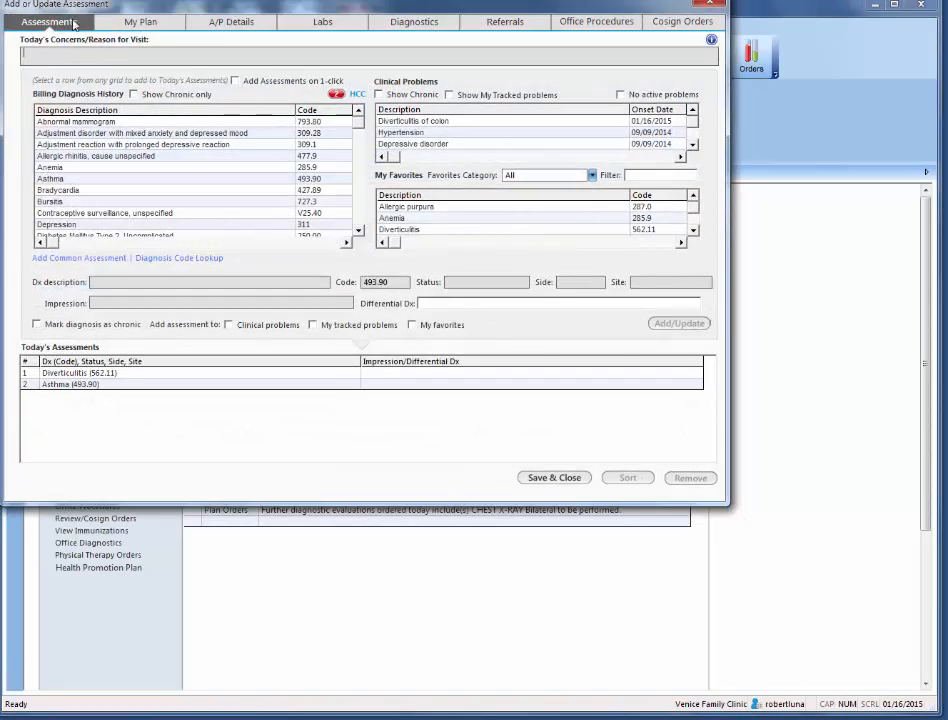
click(128, 25)
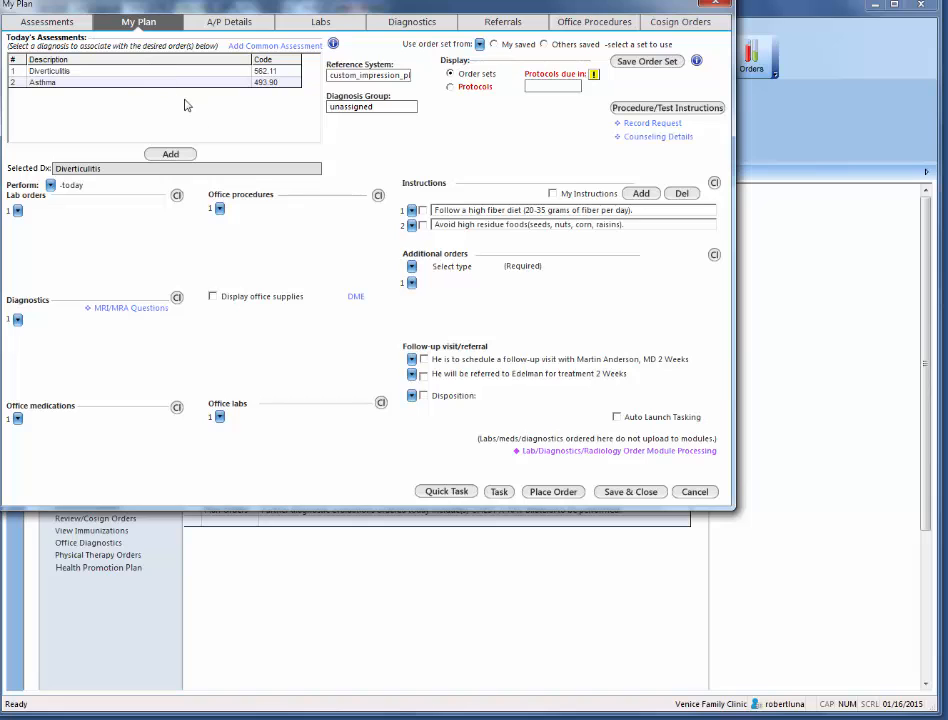
View the Diverticulitis order options in My Plan, dismiss the diagnosis group choice, and review the assessment's A/P details
click(100, 71)
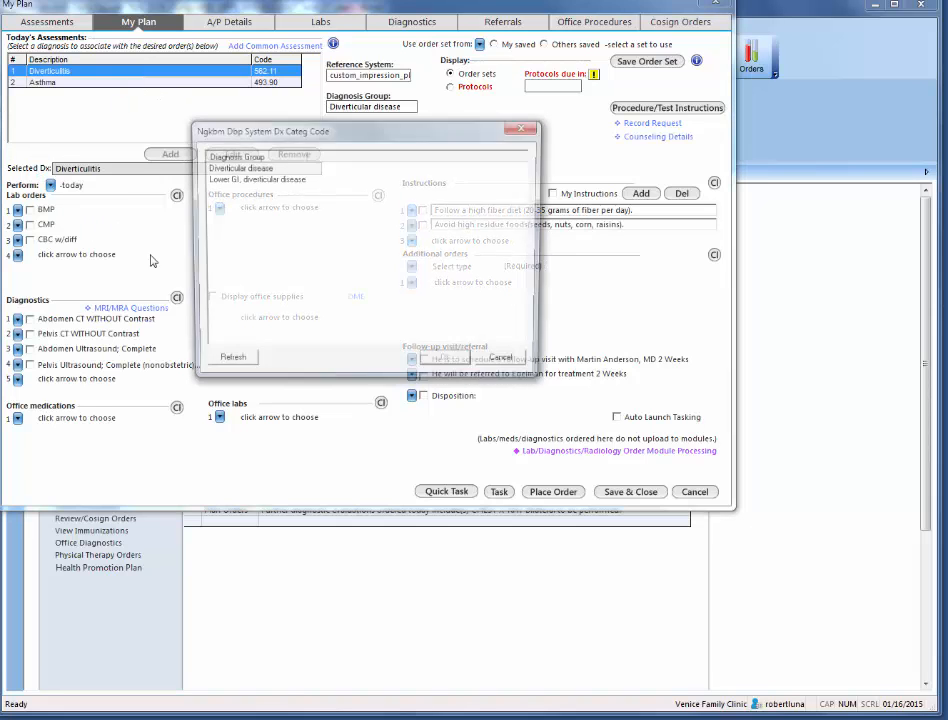
click(505, 363)
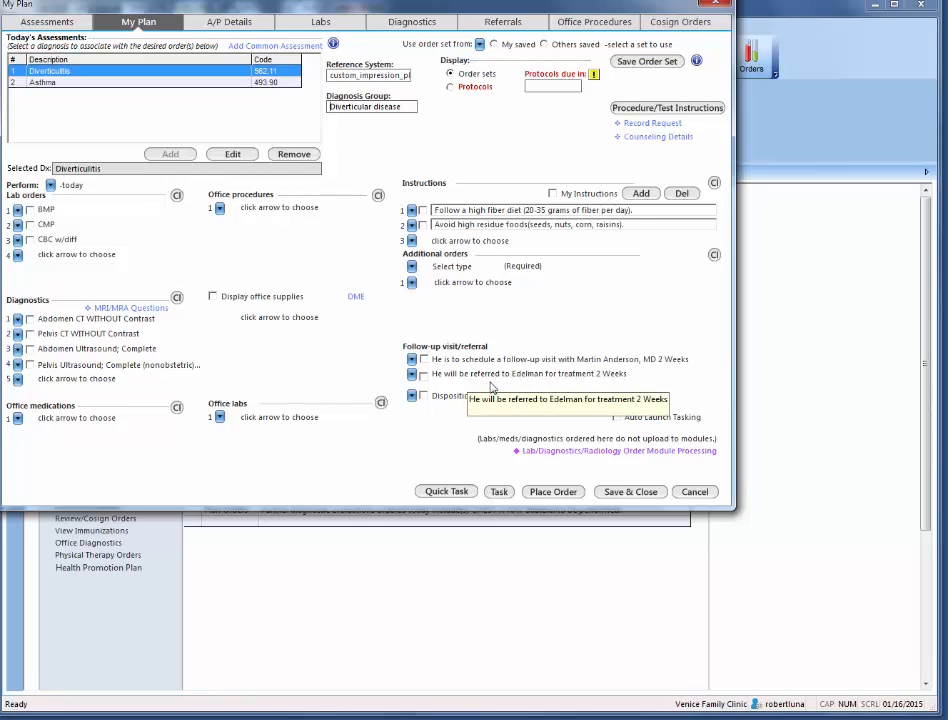
click(228, 30)
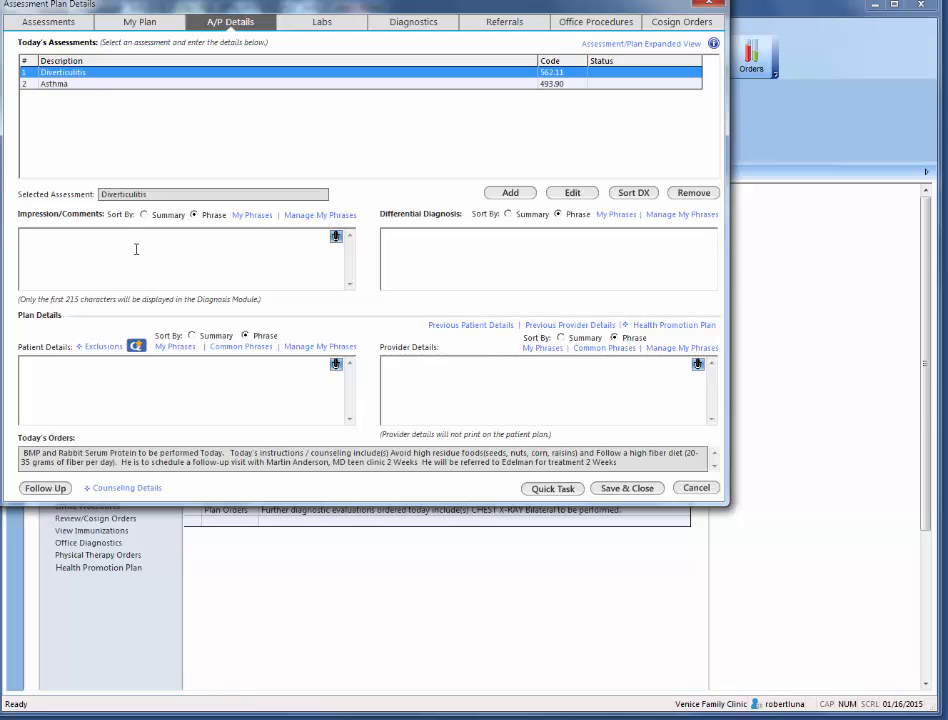
Order the ALT (SGPT) and ANA labs for Diverticulitis with a timeframe of Today
click(322, 22)
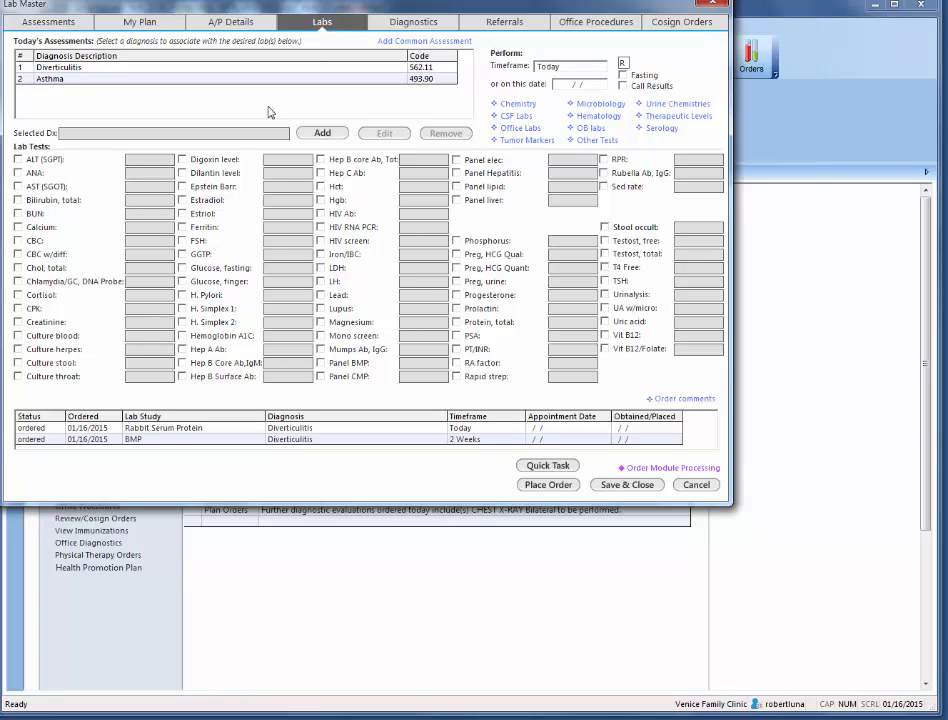
click(172, 66)
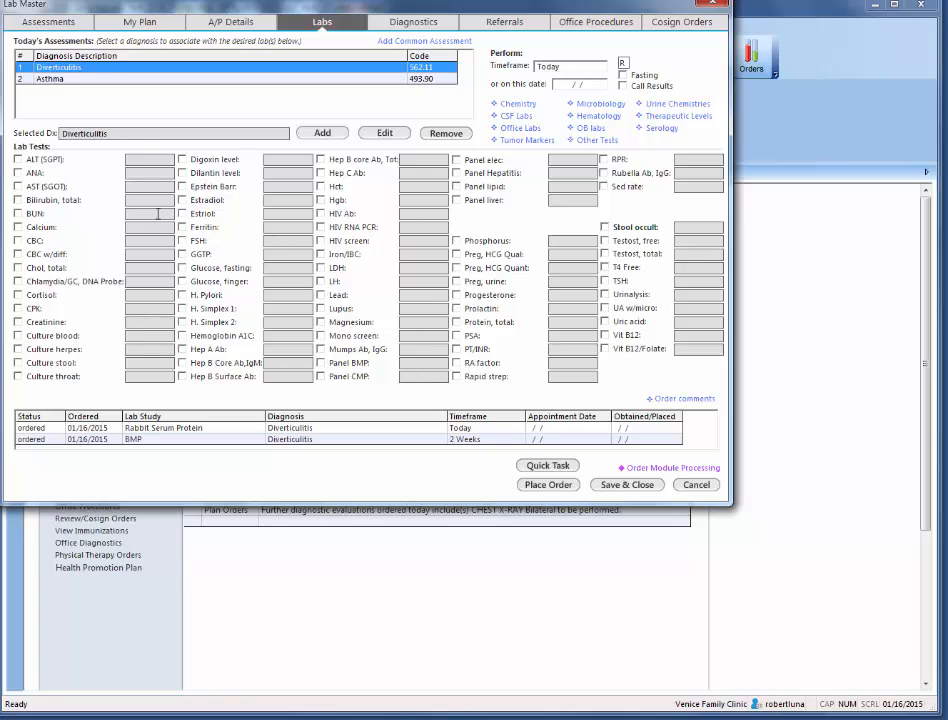
click(17, 159)
click(553, 487)
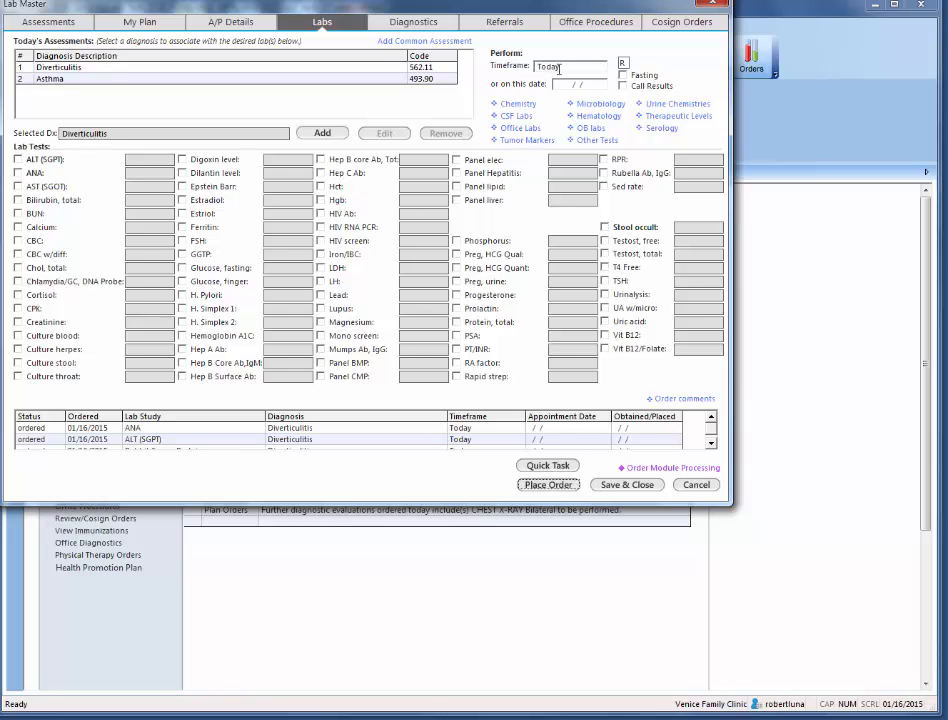
Order a BMP for Diverticulitis from My Plan, with the perform timeframe set to 1 week
click(129, 21)
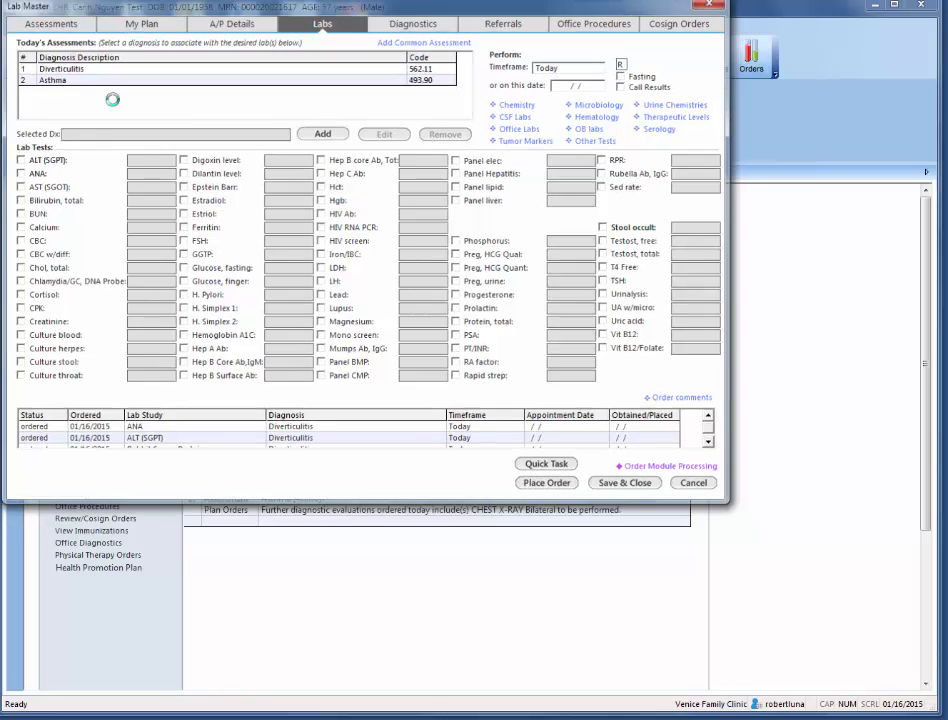
click(50, 71)
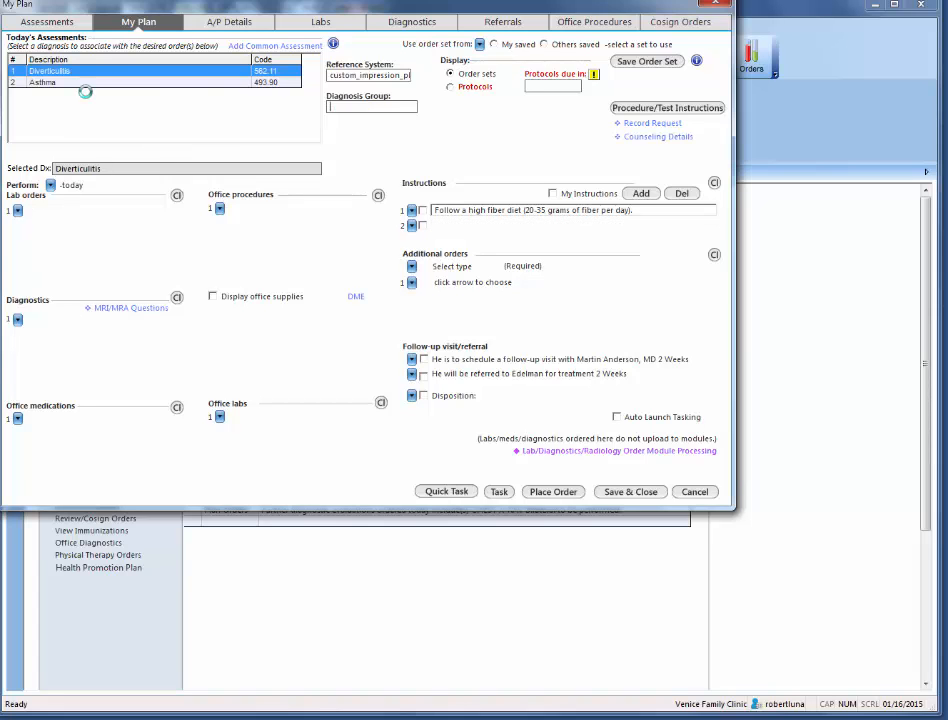
click(530, 128)
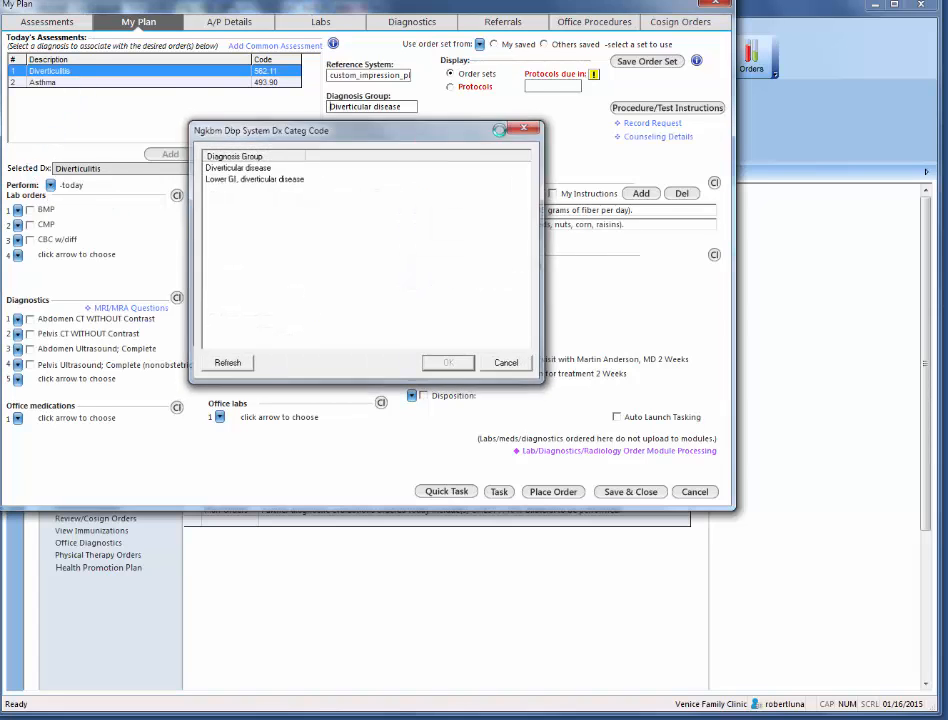
click(30, 210)
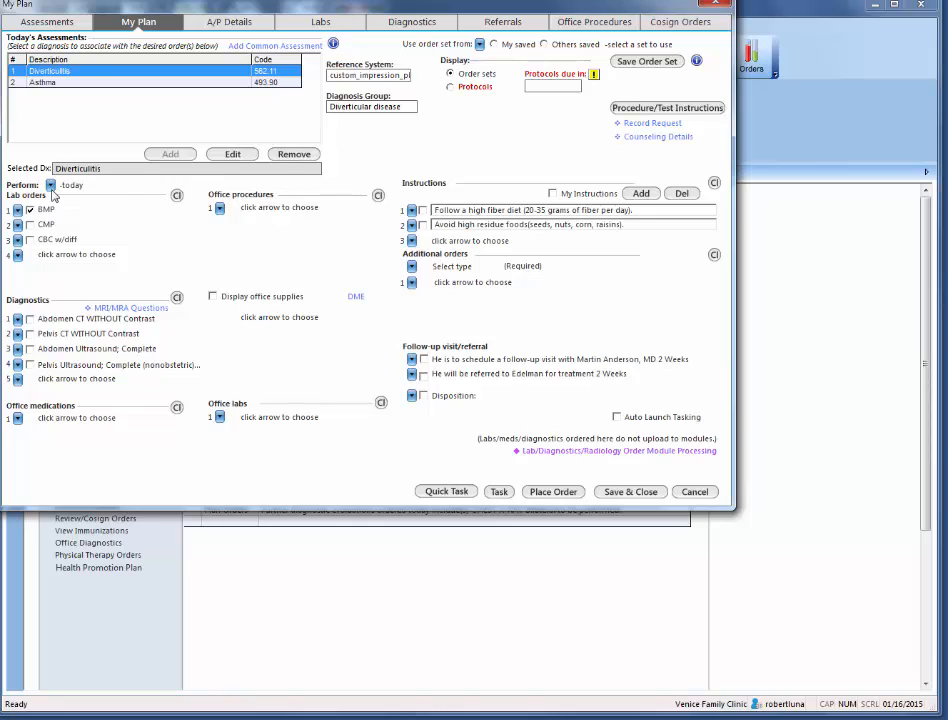
click(51, 186)
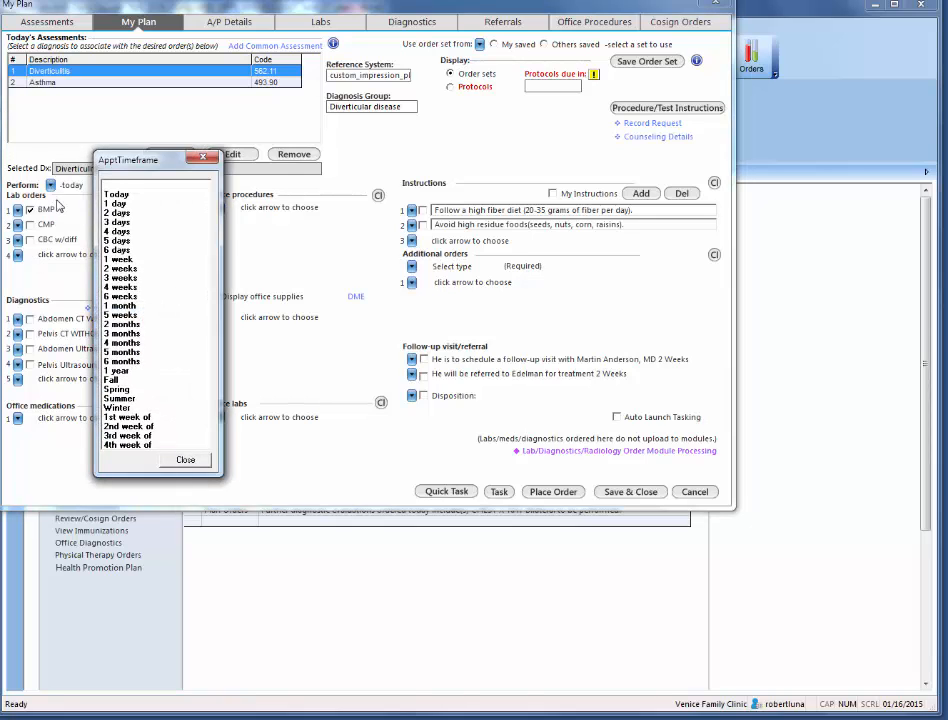
click(118, 259)
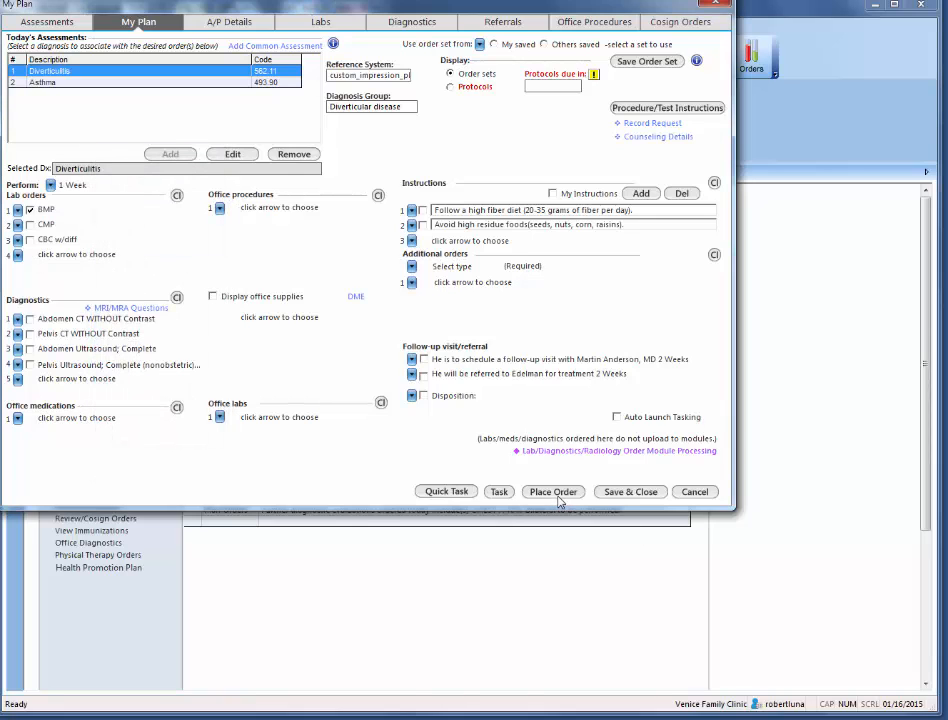
click(556, 492)
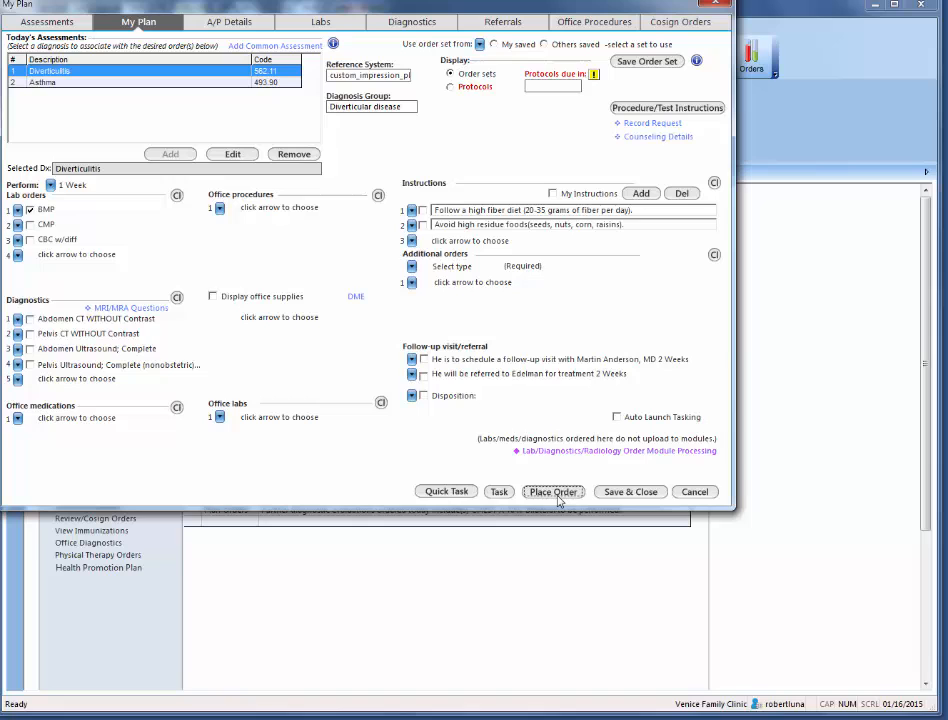
Review the microbiology tests available for ordering in the lab order master and close their list
click(334, 22)
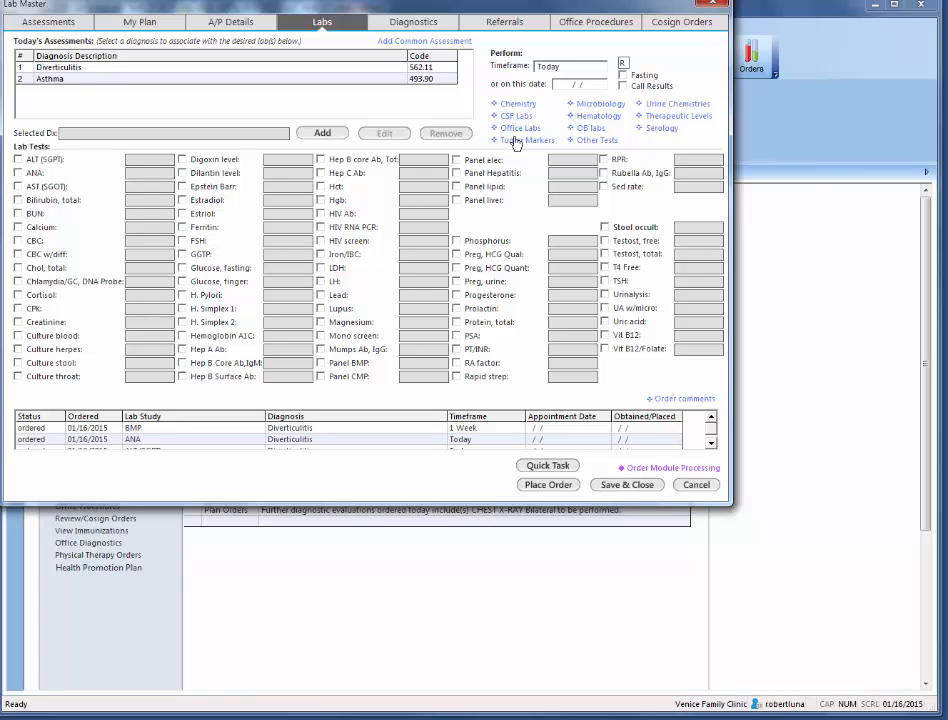
click(597, 106)
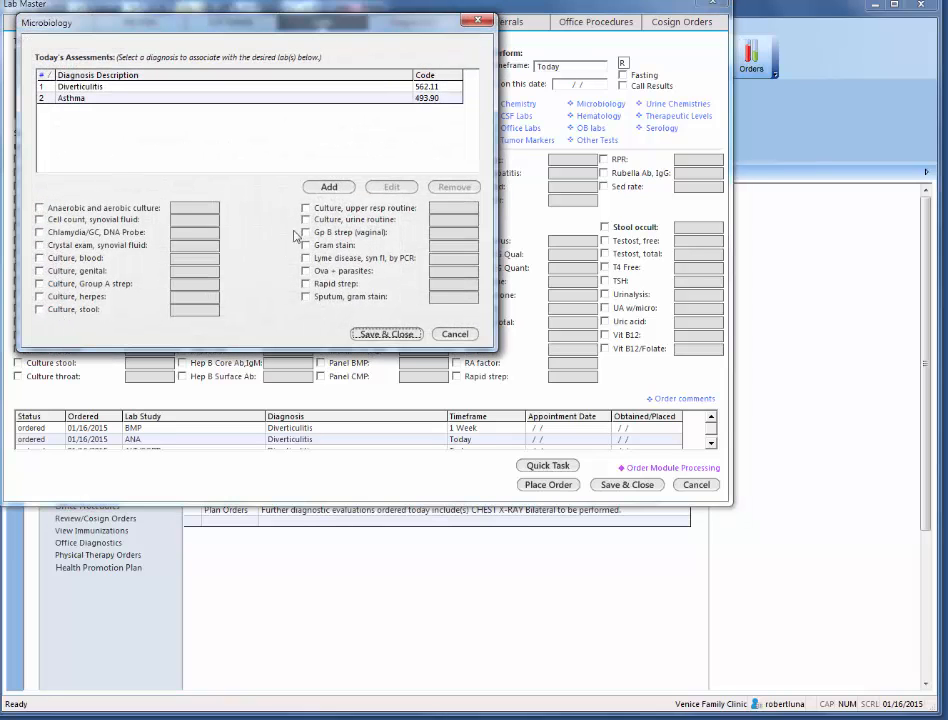
click(380, 333)
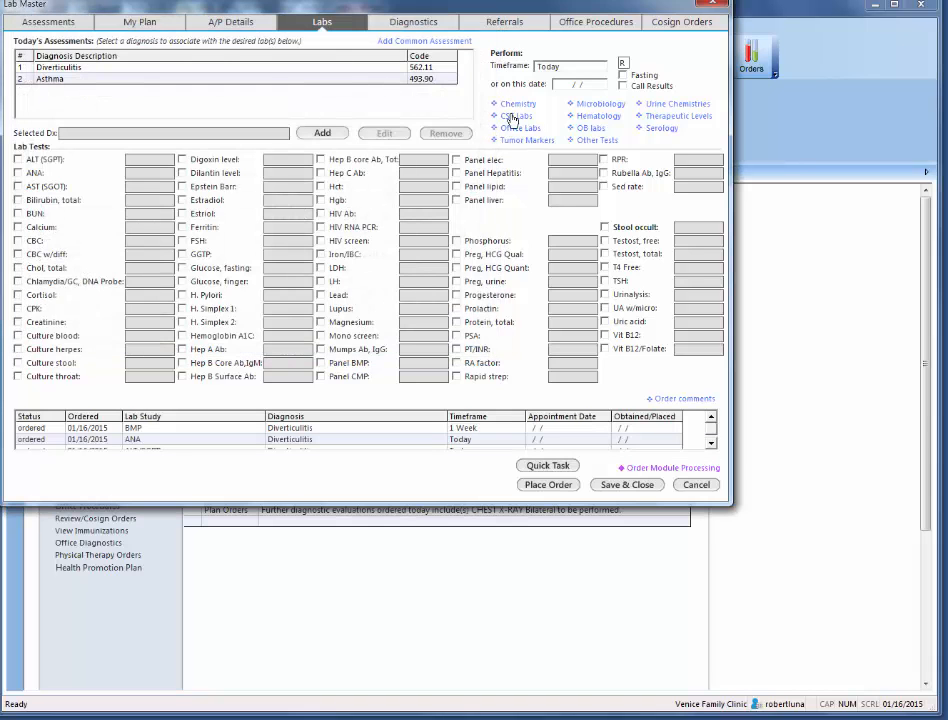
Add Rabbit Serum Protein as an other lab test for Diverticulitis and save the entry
click(596, 143)
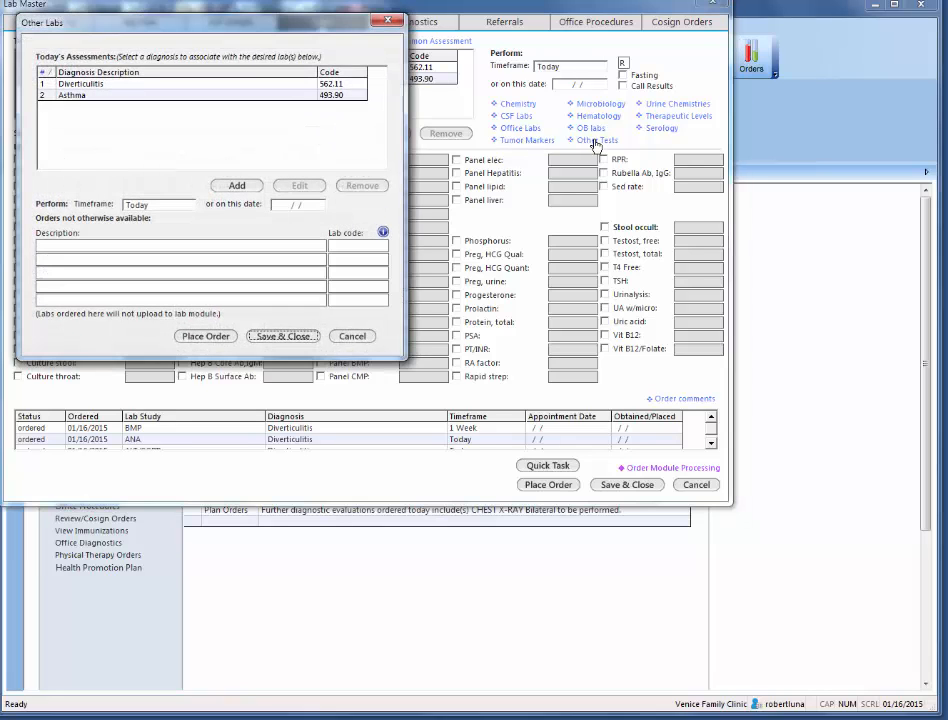
click(80, 84)
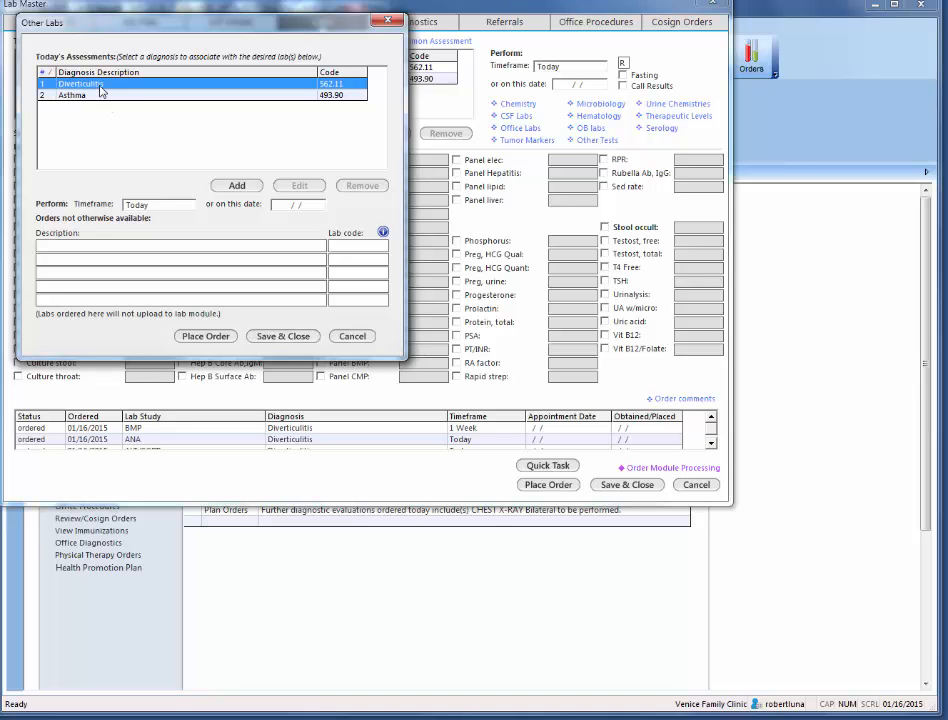
click(66, 246)
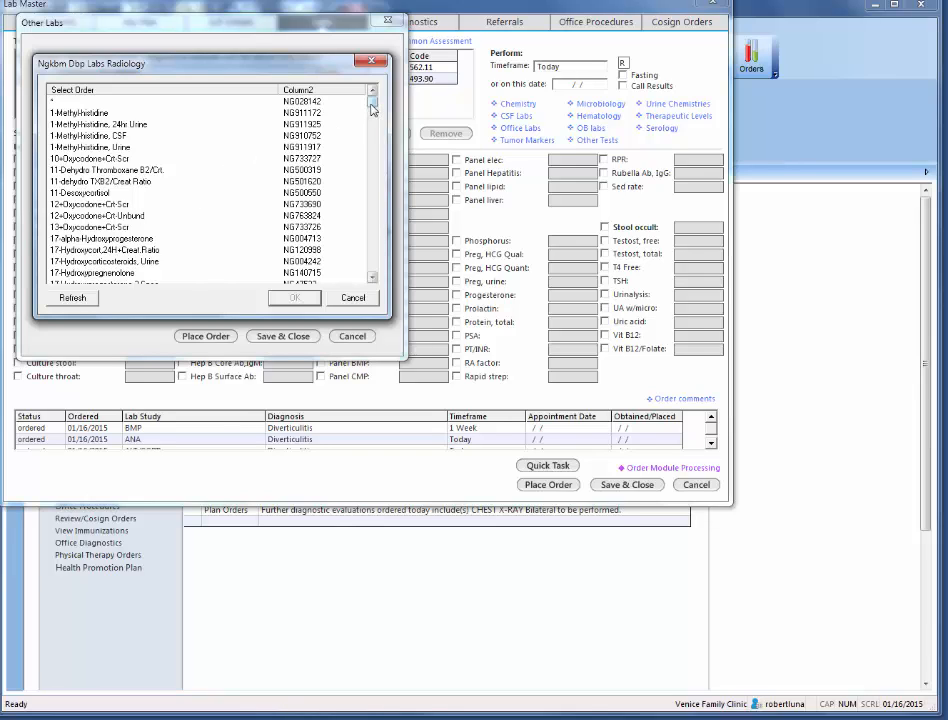
drag(372, 109, 372, 205)
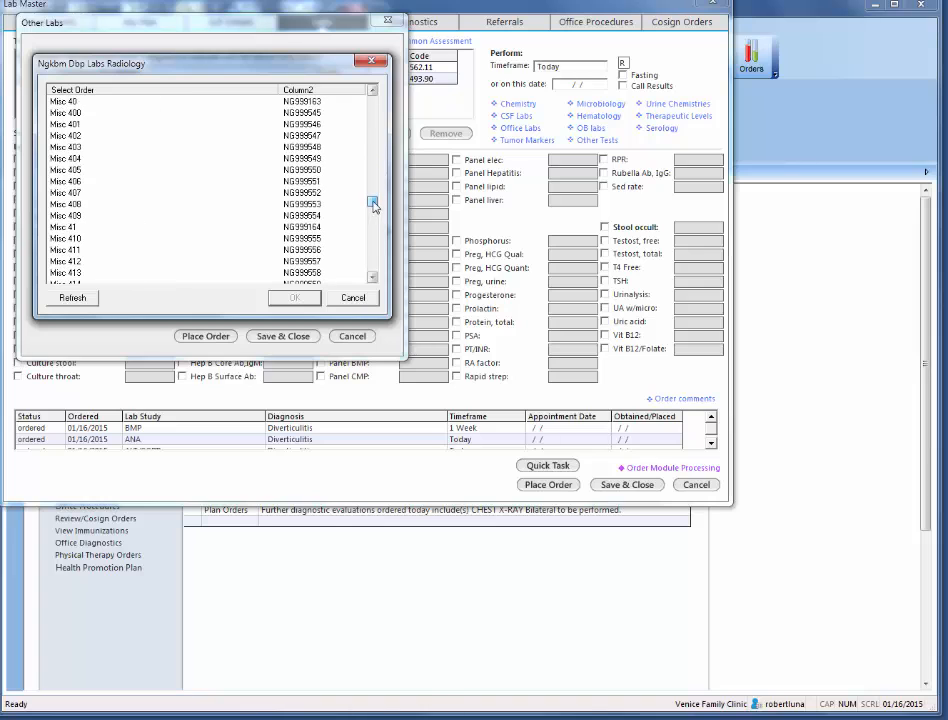
click(70, 172)
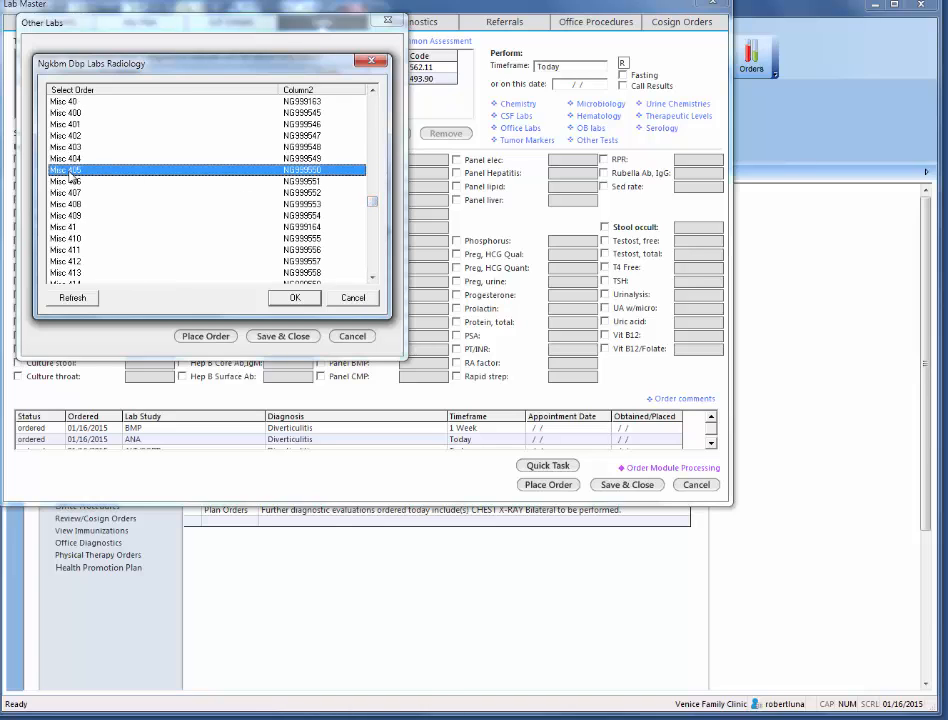
key(r)
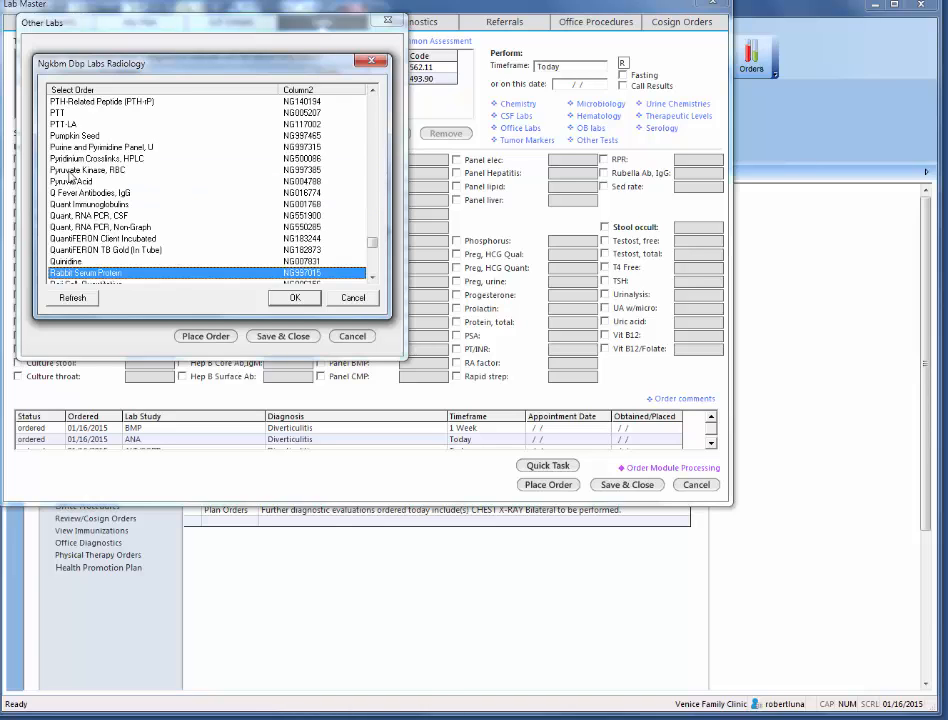
scroll(245, 203, down, 2)
scroll(245, 203, down, 2)
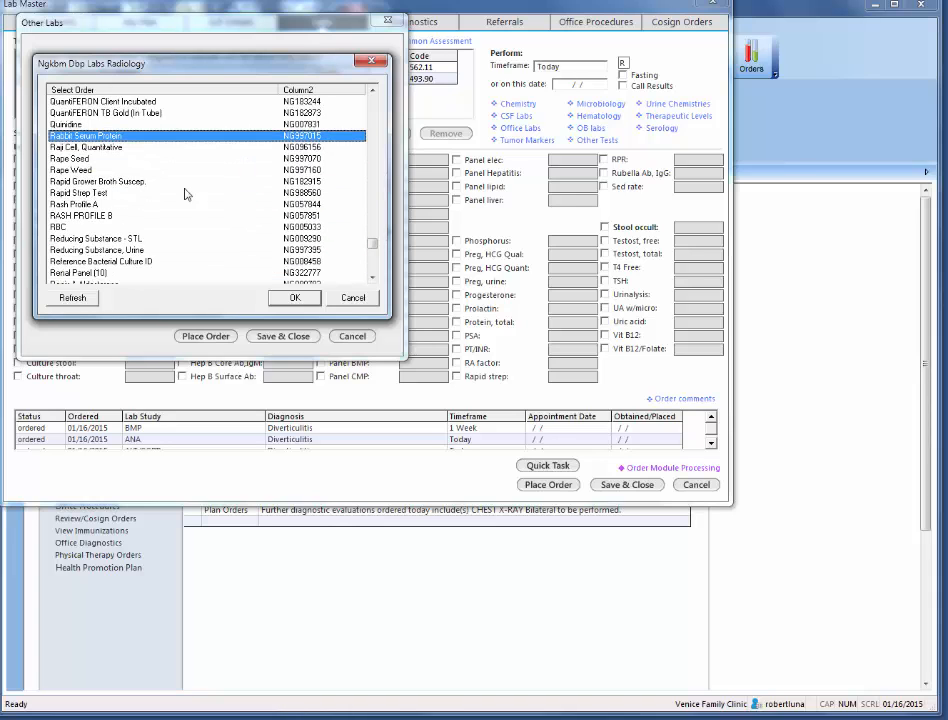
scroll(57, 108, down, 2)
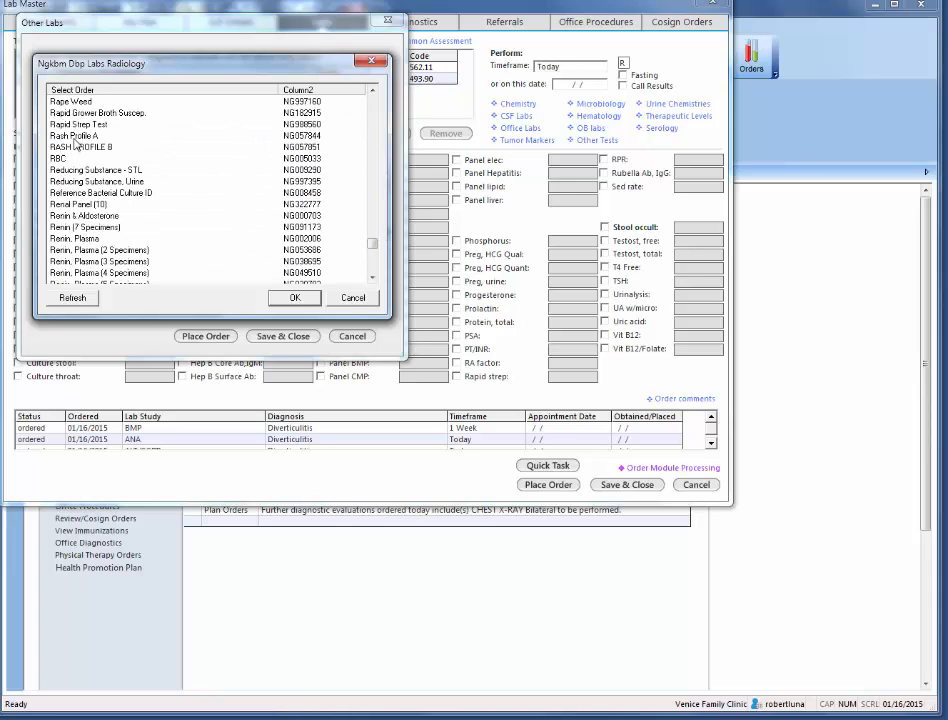
scroll(123, 190, up, 2)
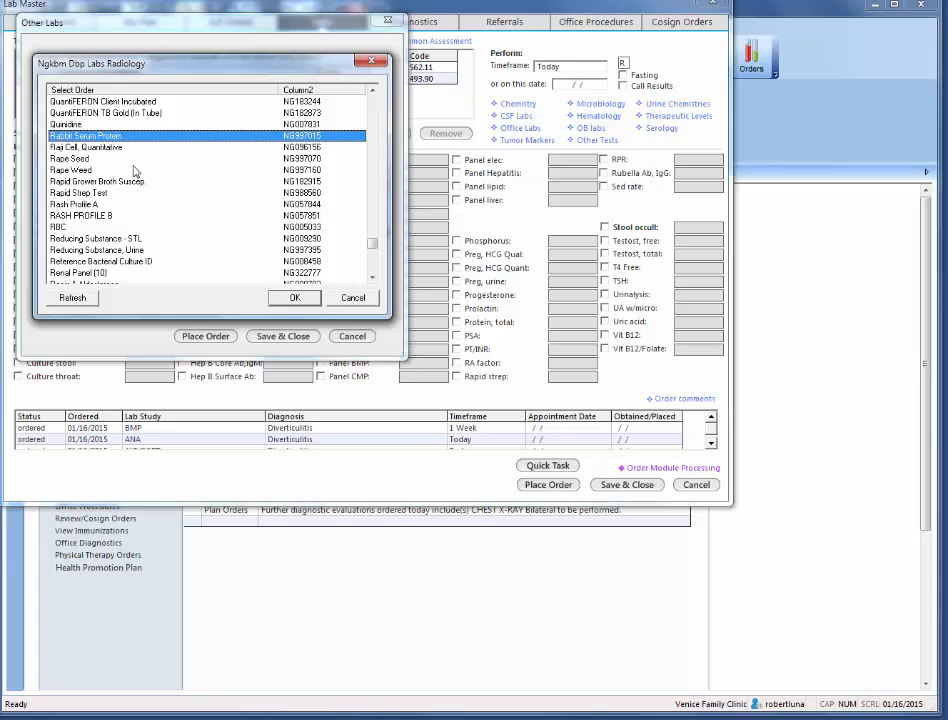
click(294, 298)
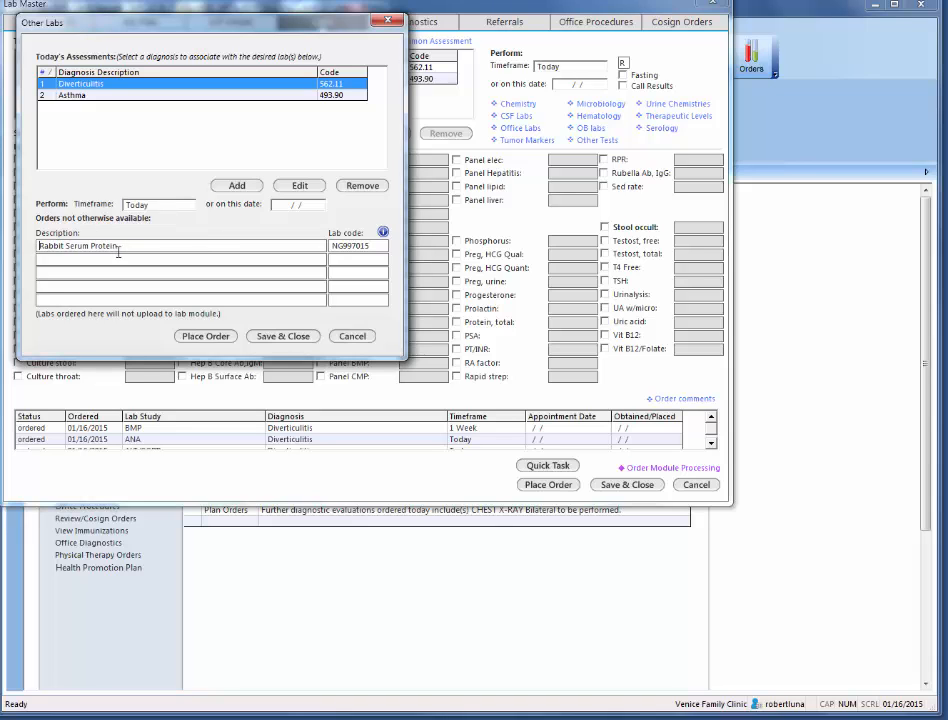
click(273, 337)
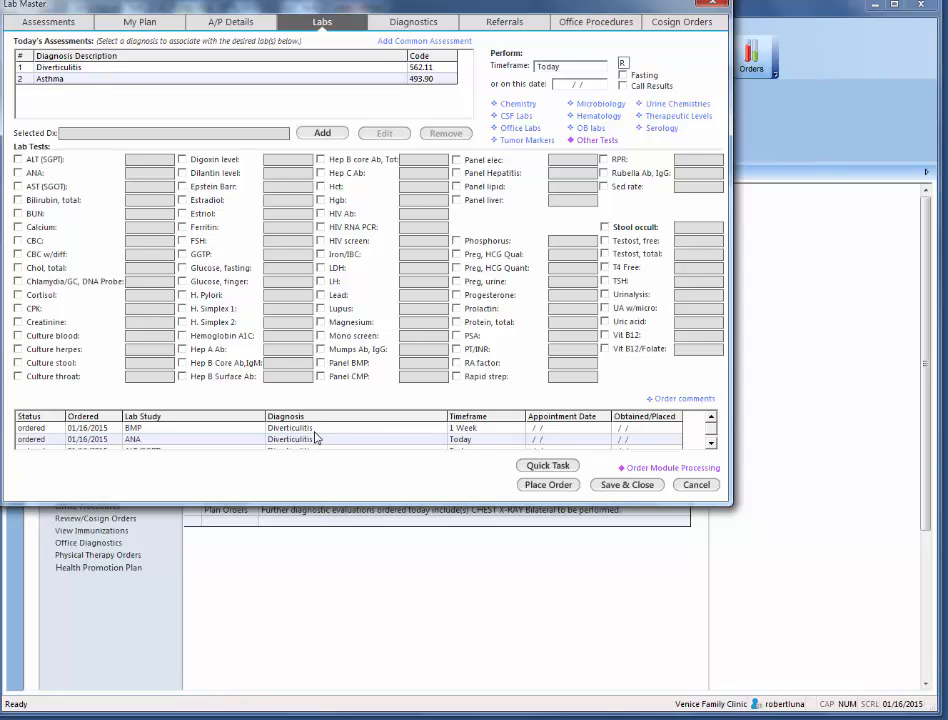
Place the Rabbit Serum Protein order for Diverticulitis without choosing task recipients, and save and close the other labs entry
click(596, 141)
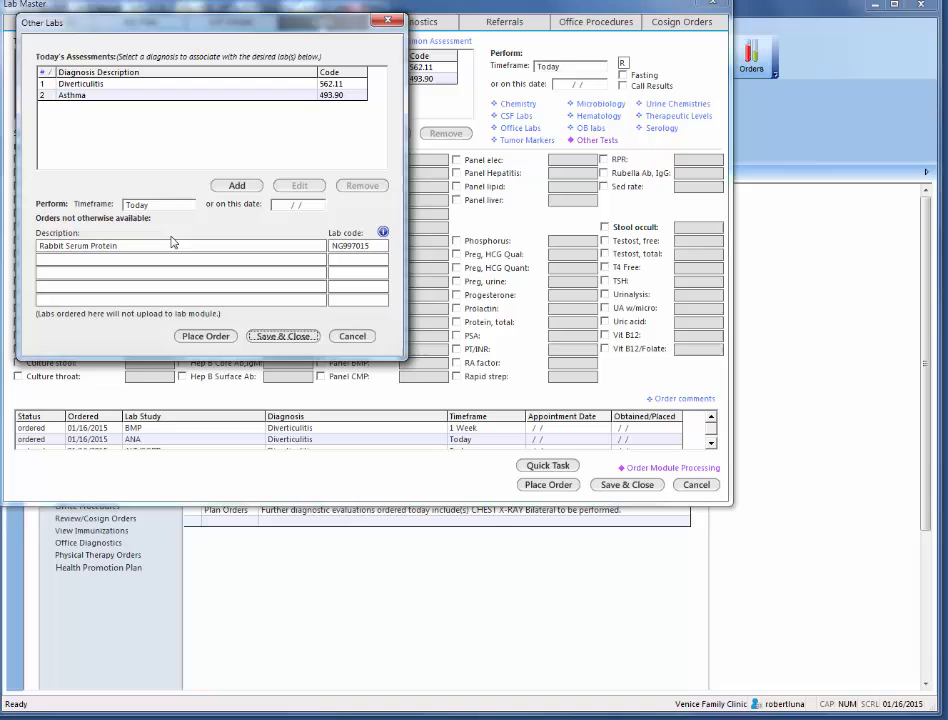
click(132, 85)
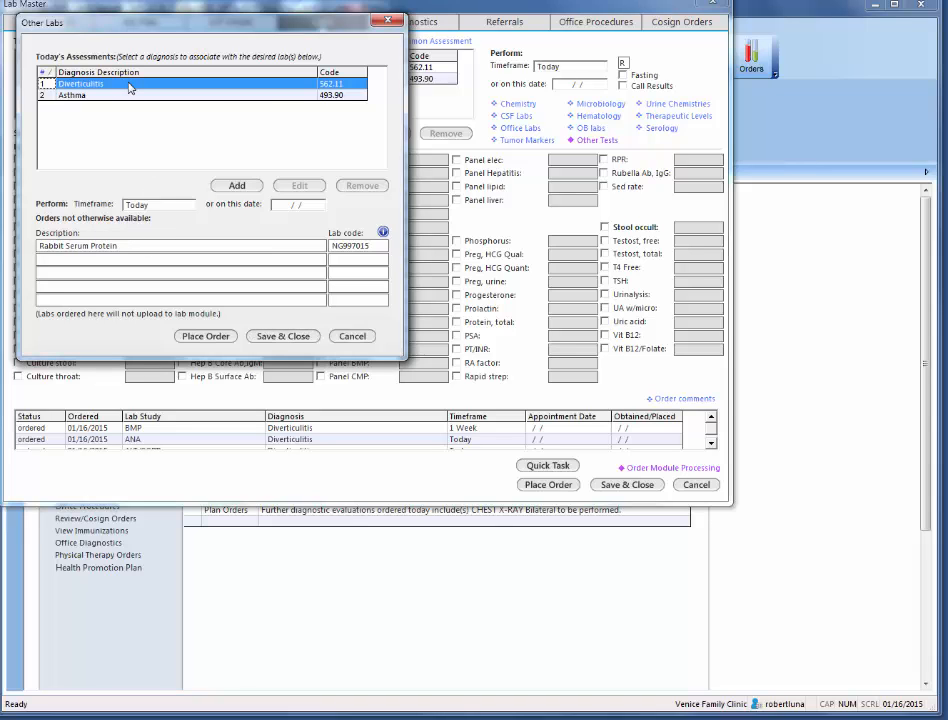
click(202, 337)
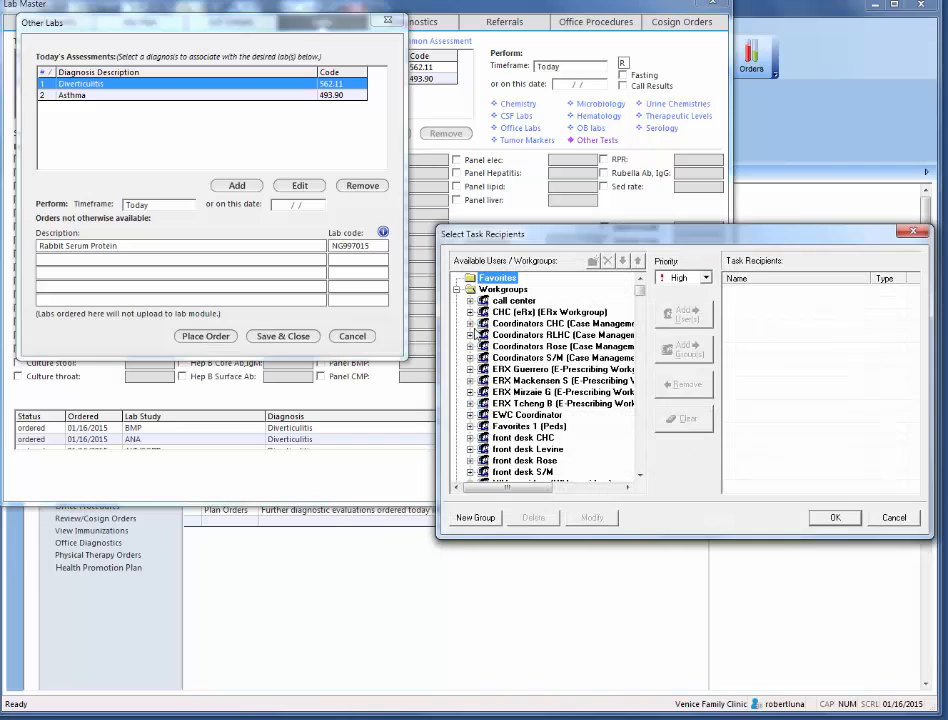
drag(715, 237, 555, 237)
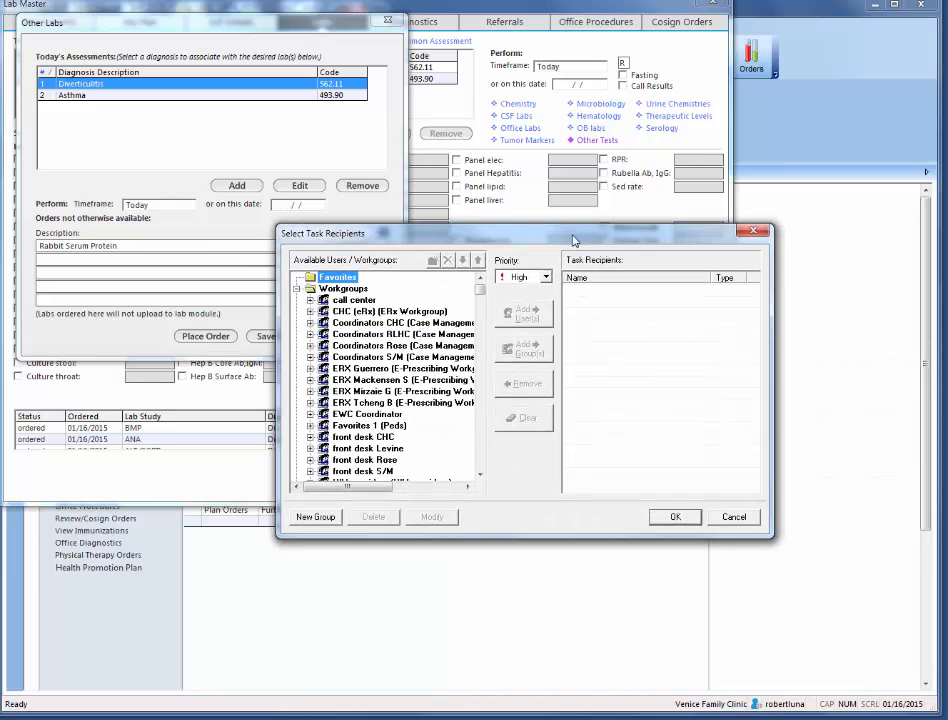
click(752, 235)
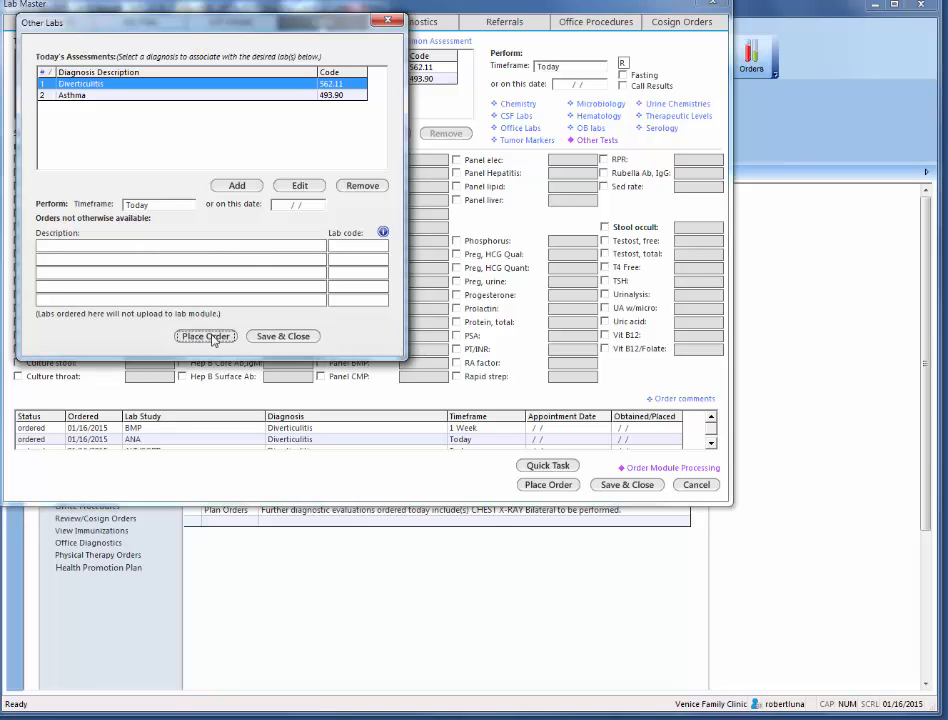
click(281, 337)
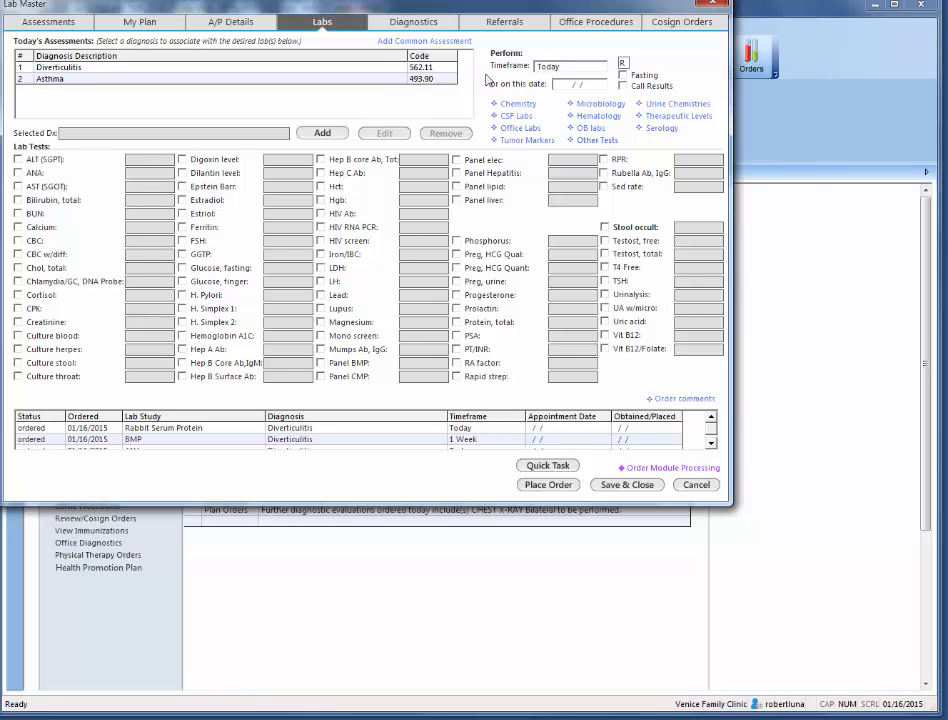
Choose the body X-ray study CHEST X-RAY 71020 as a diagnostic order for the Asthma assessment
click(415, 22)
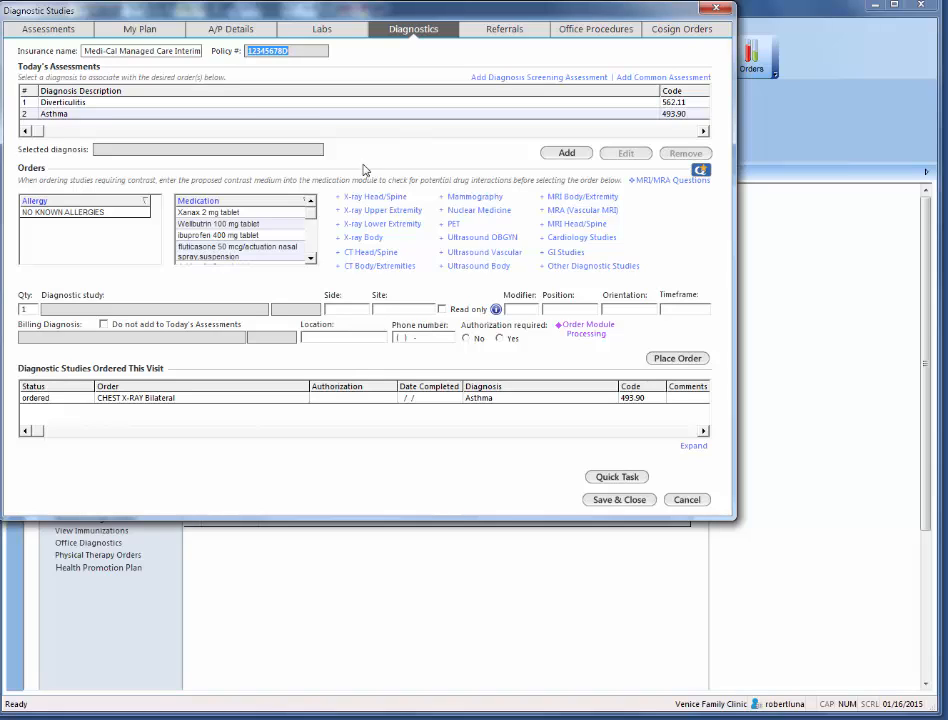
click(238, 116)
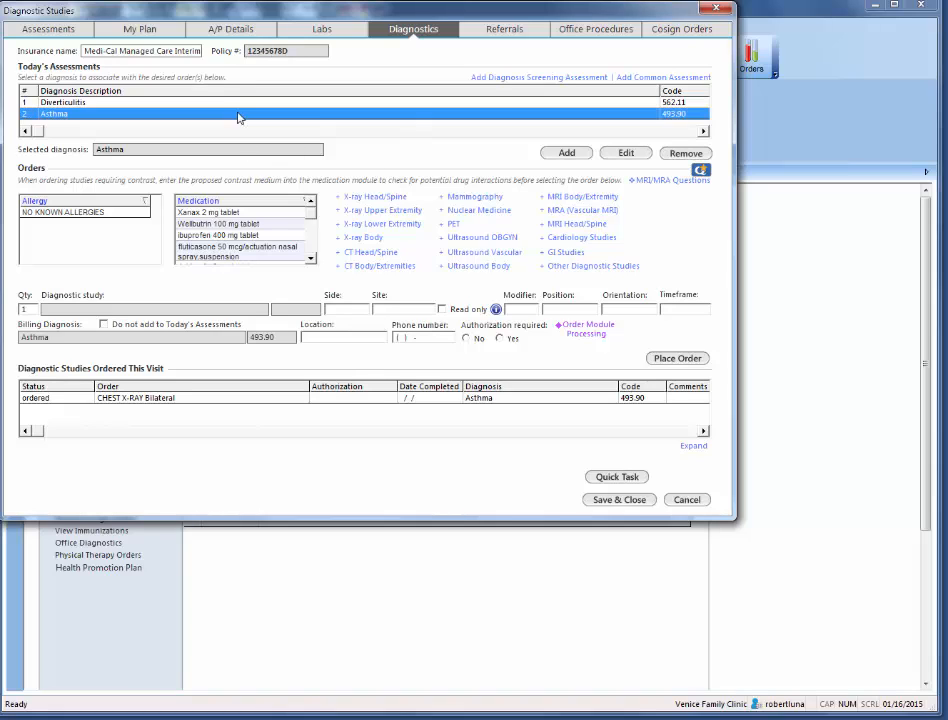
click(361, 239)
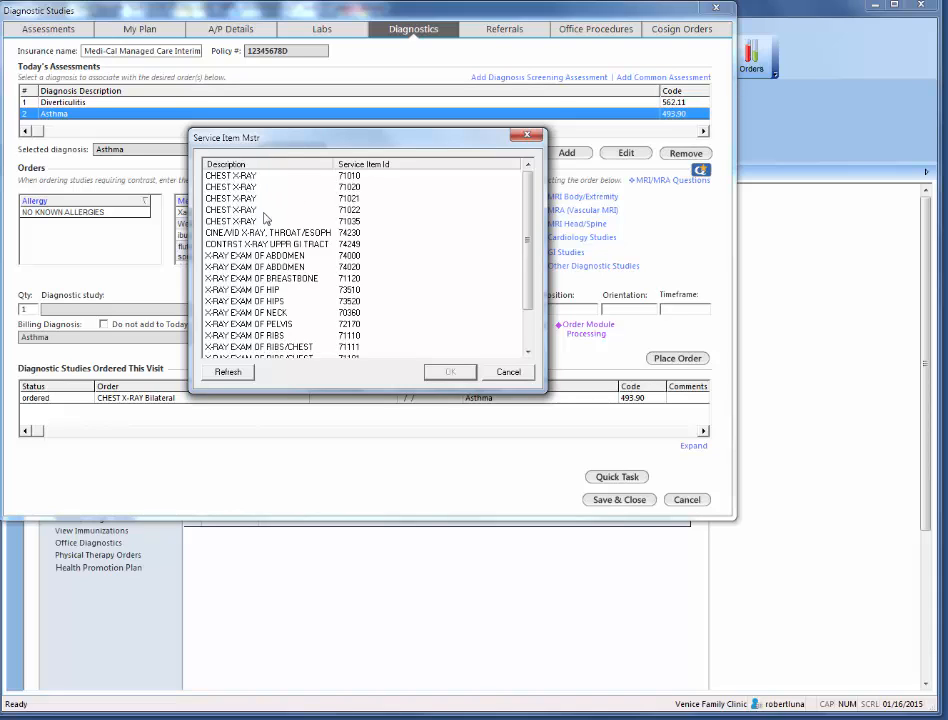
click(357, 187)
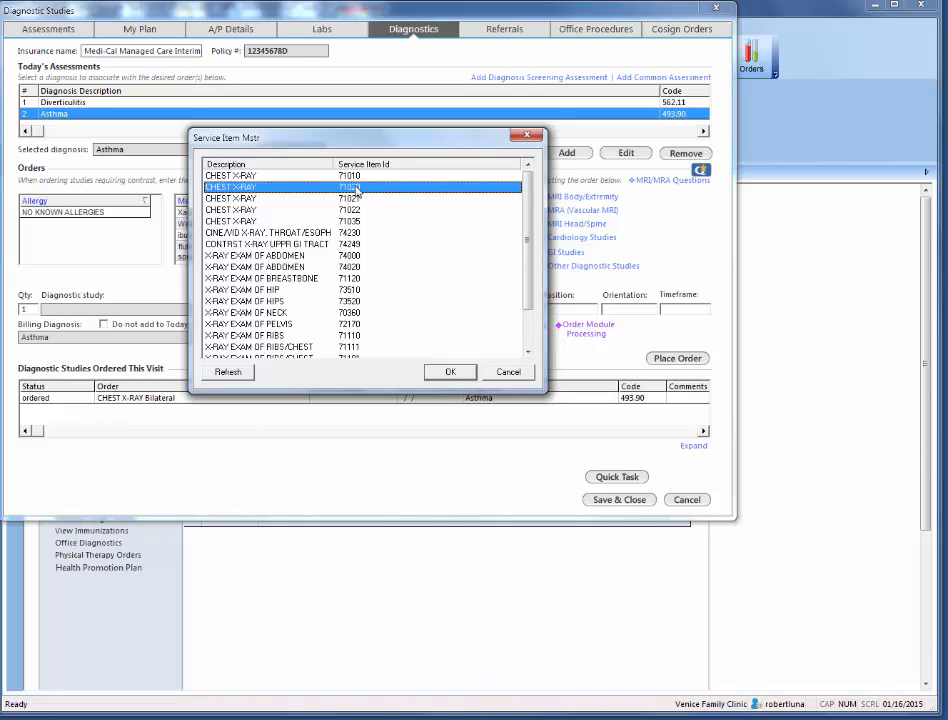
click(451, 372)
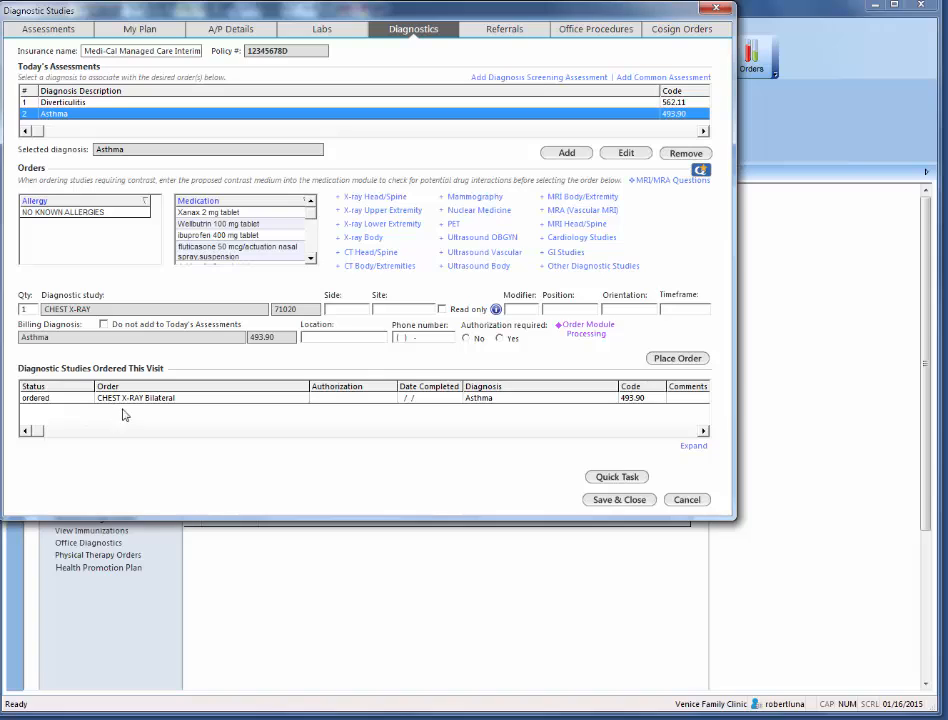
Place the chest X-ray order for Asthma and dismiss the task recipient selection without assigning anyone
click(220, 405)
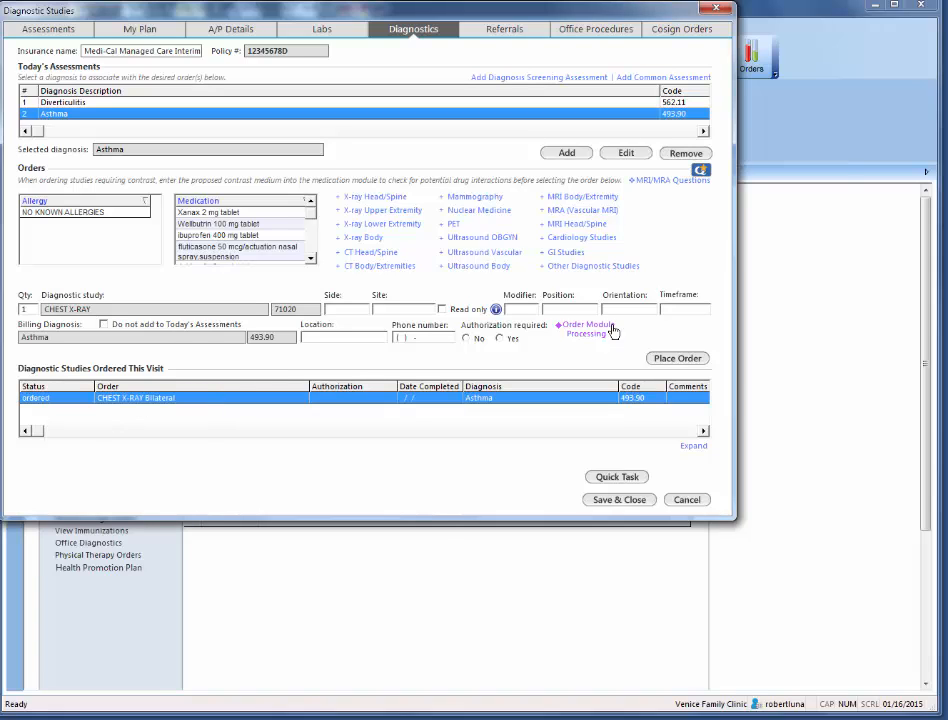
click(667, 359)
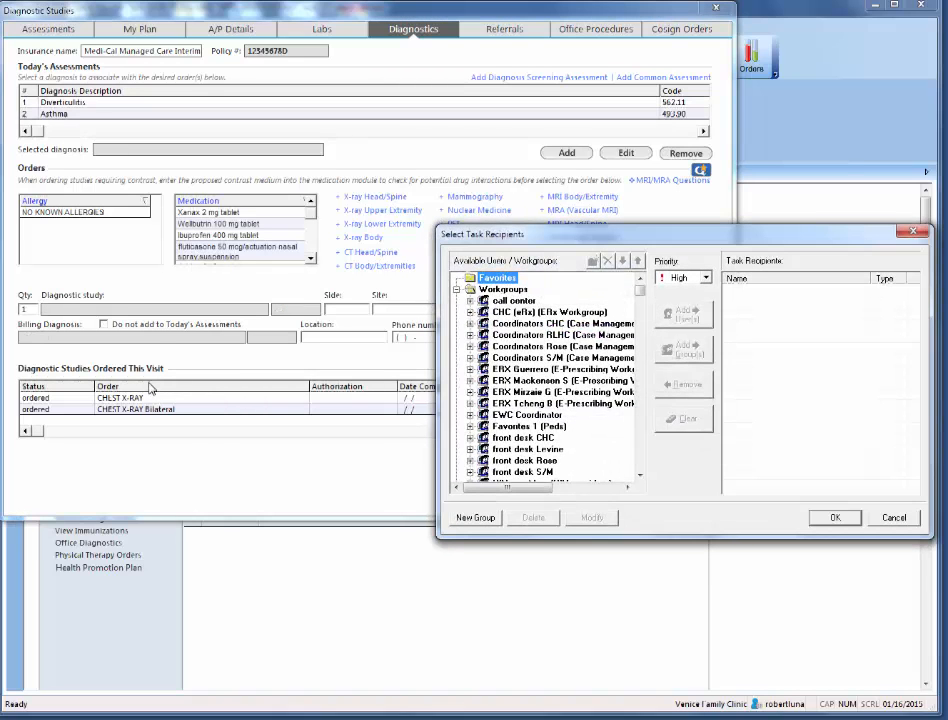
drag(700, 240, 526, 238)
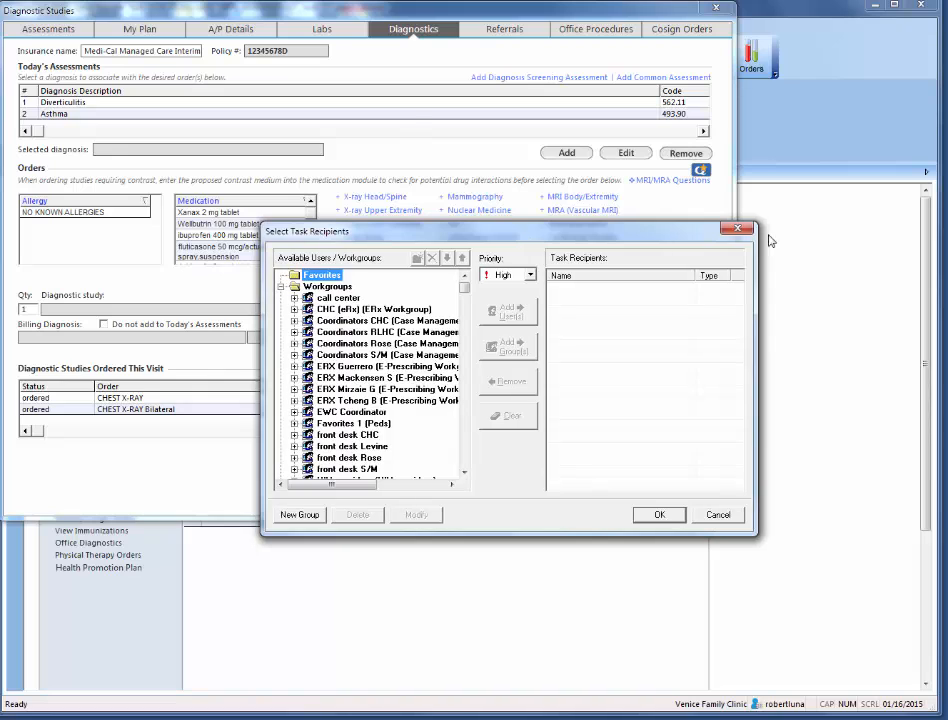
click(737, 235)
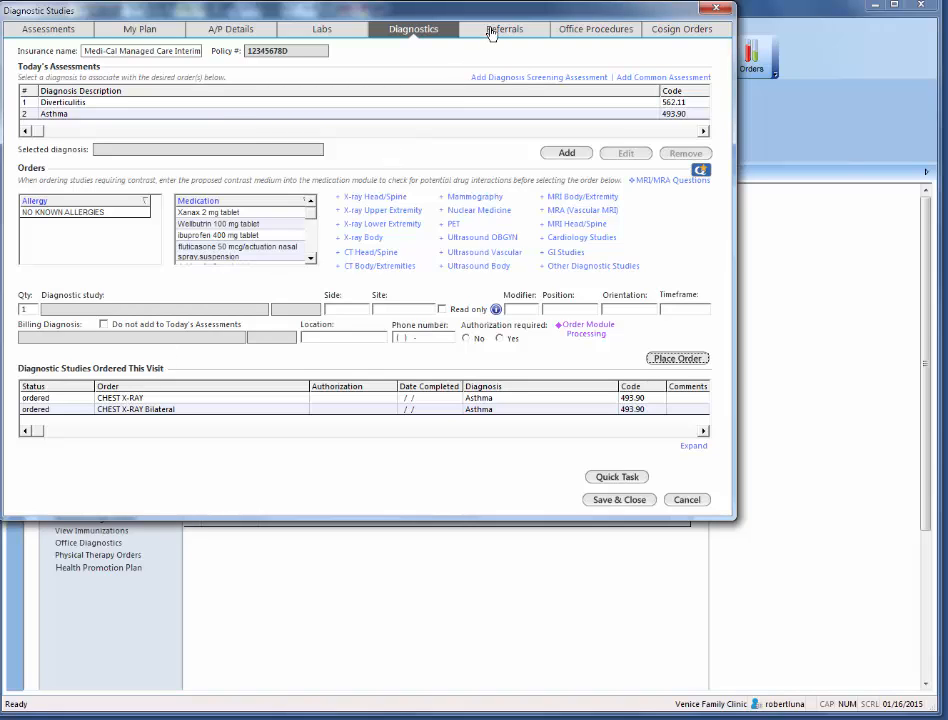
Delete the lower Rabbit Serum Protein entry, just above the 2 Weeks BMP, from the list of ordered labs
click(325, 30)
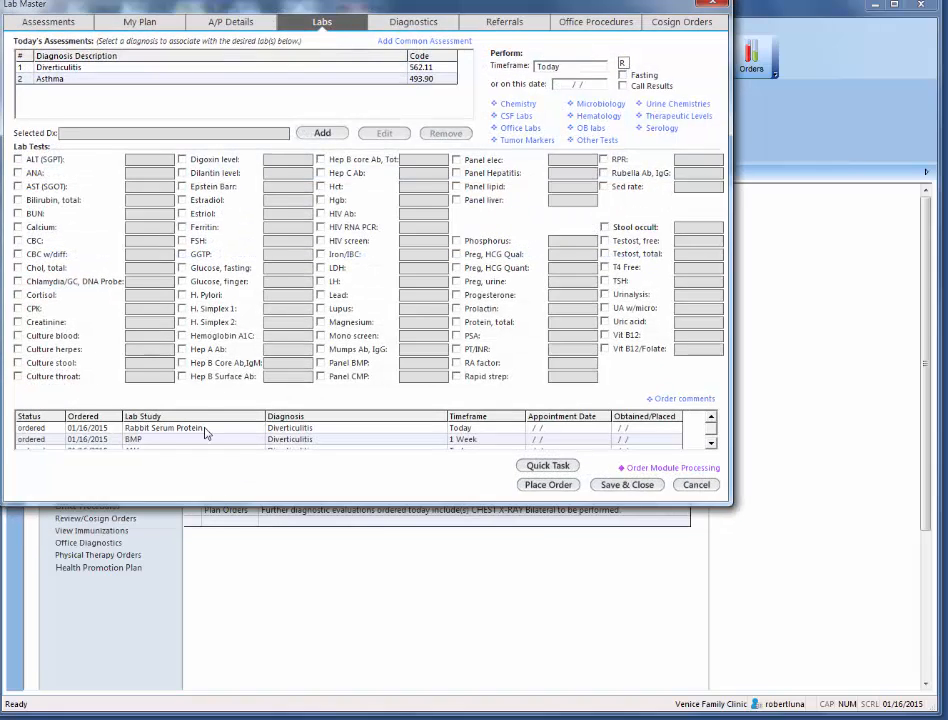
click(711, 444)
click(711, 444)
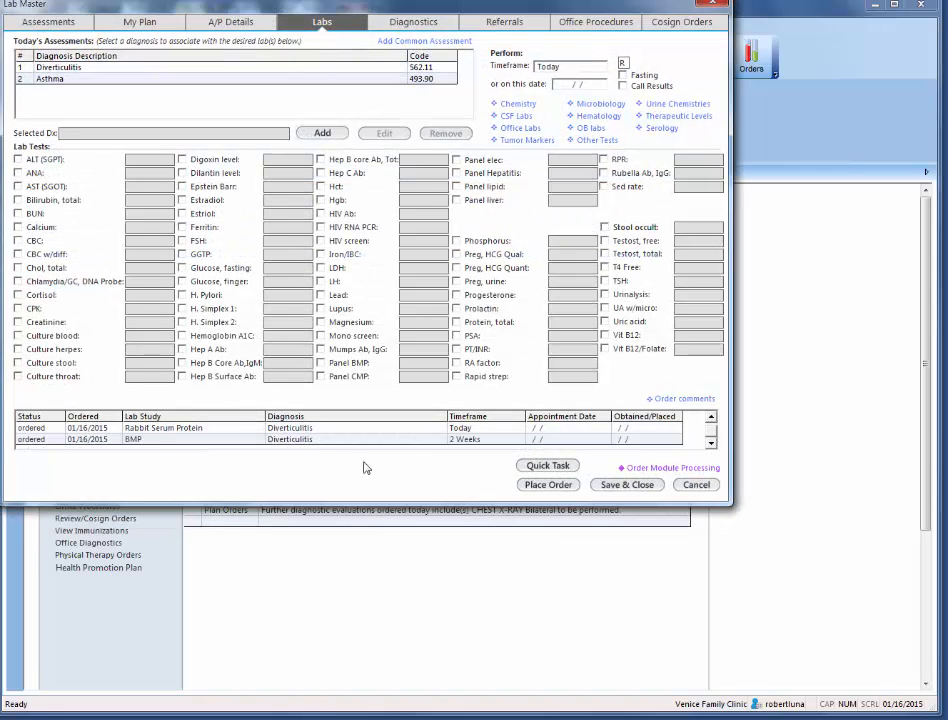
right_click(180, 428)
click(153, 430)
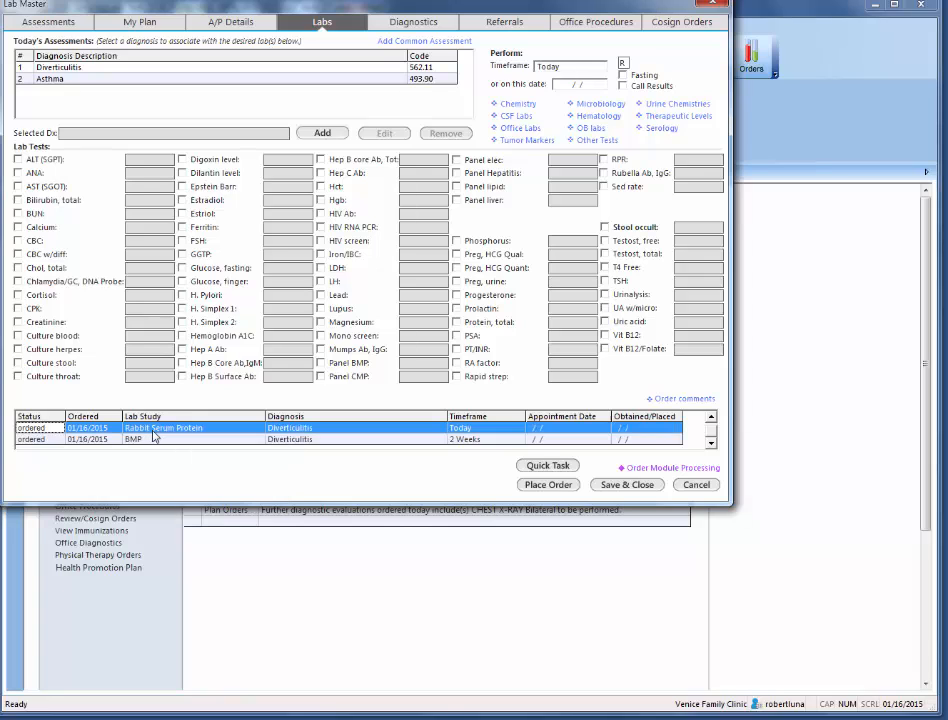
right_click(155, 429)
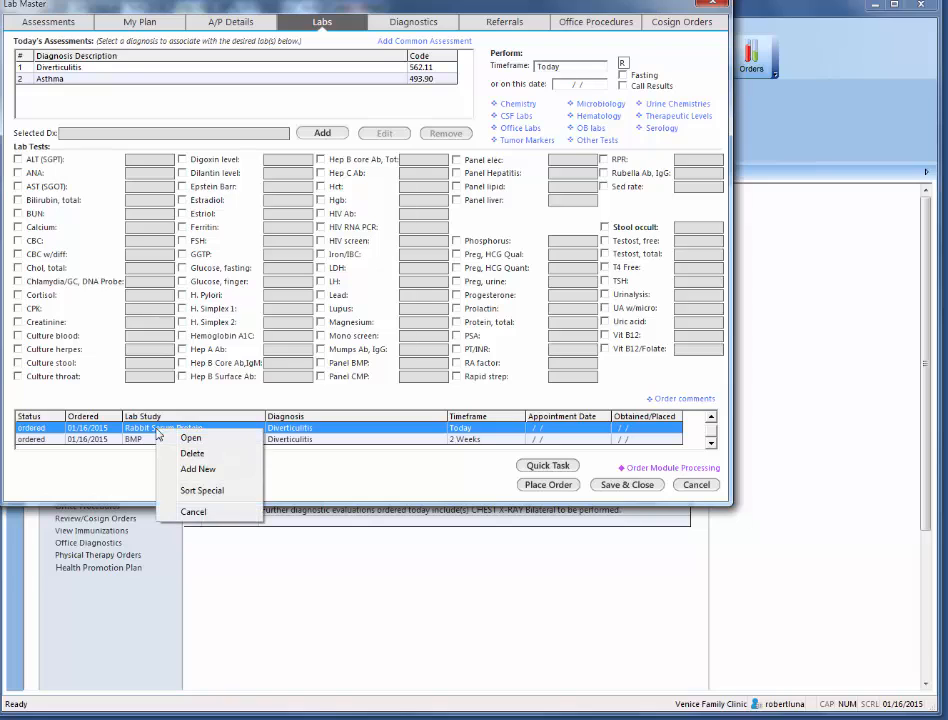
click(191, 454)
Delete the 2 Weeks BMP order and the ALT (SGPT) order from the ordered labs list
click(186, 440)
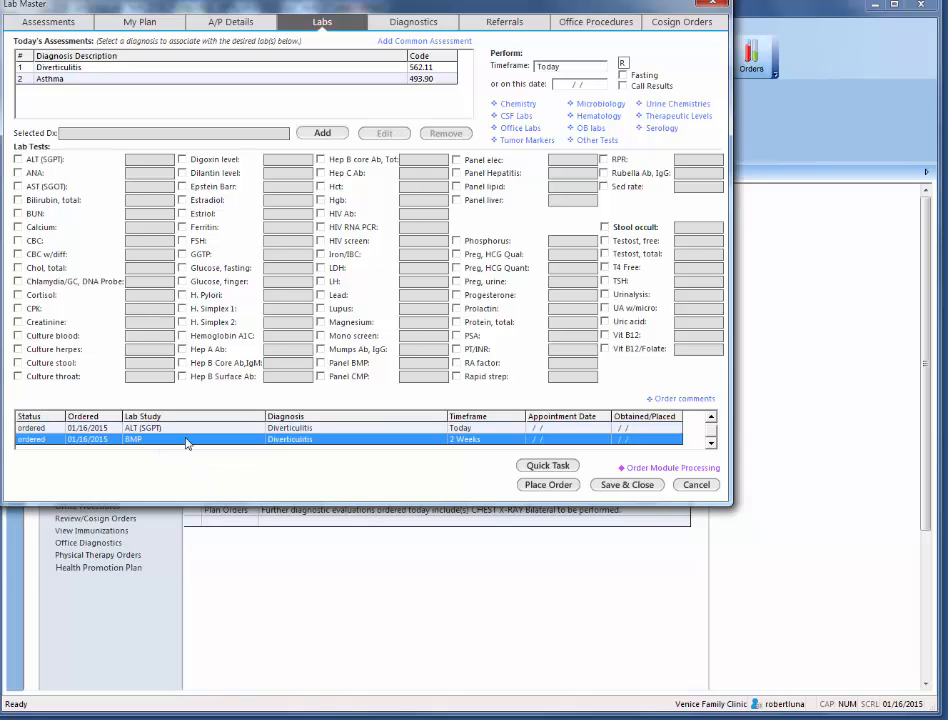
right_click(186, 443)
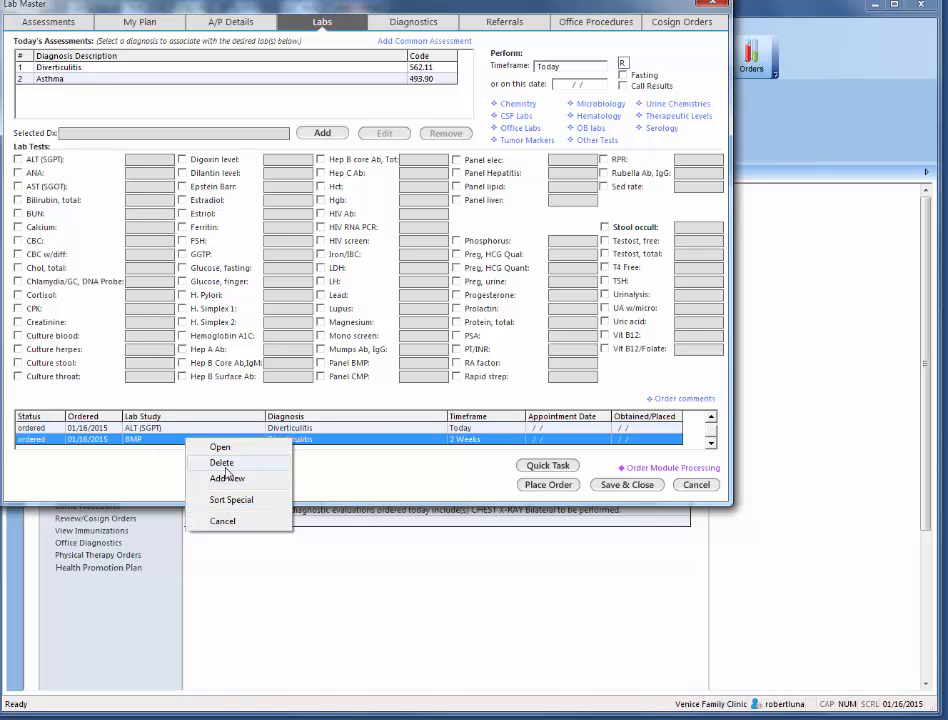
click(219, 462)
click(200, 441)
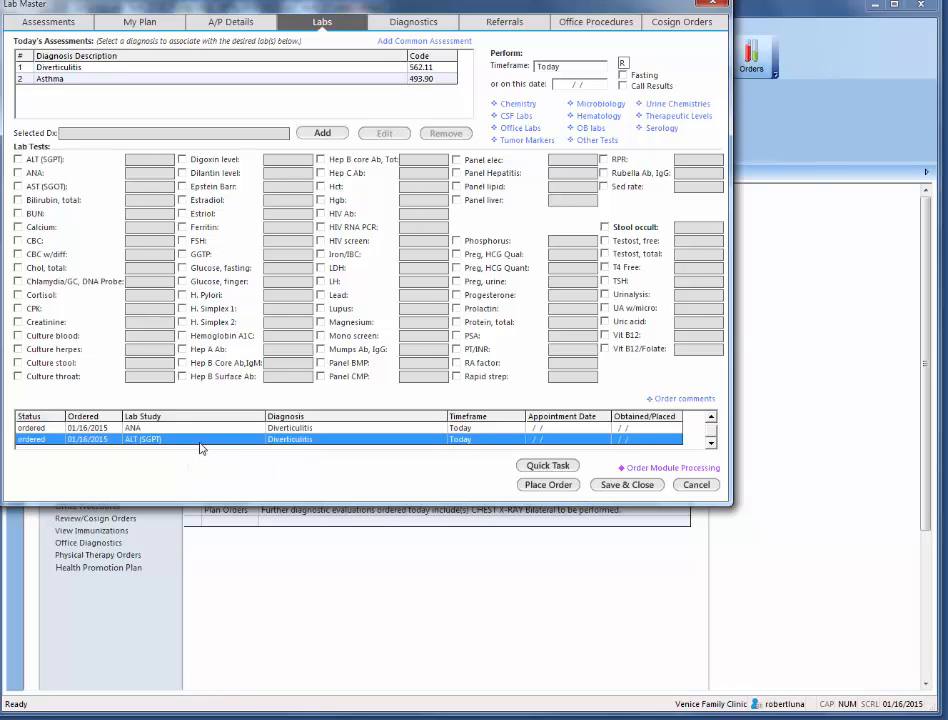
right_click(200, 447)
click(234, 469)
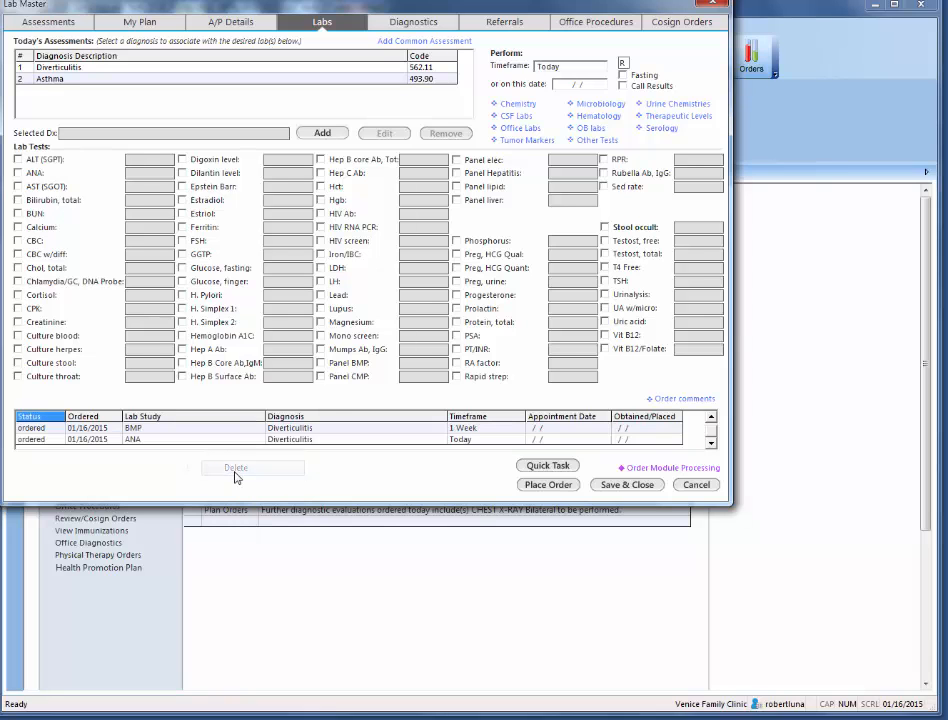
Delete the CHEST X-RAY Bilateral order from the diagnostic studies ordered this visit
click(406, 25)
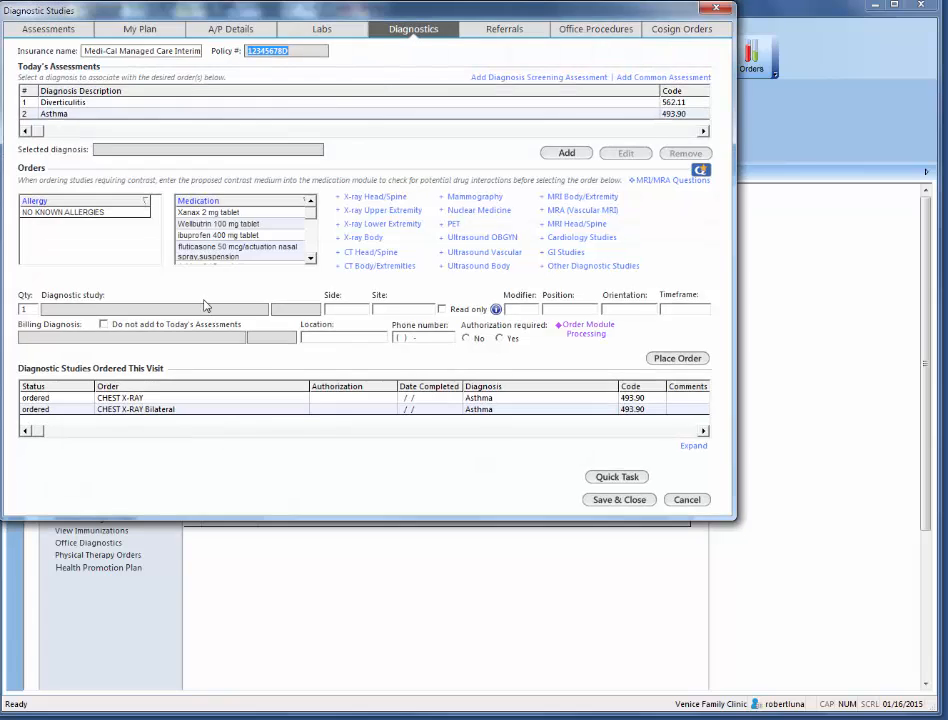
click(197, 410)
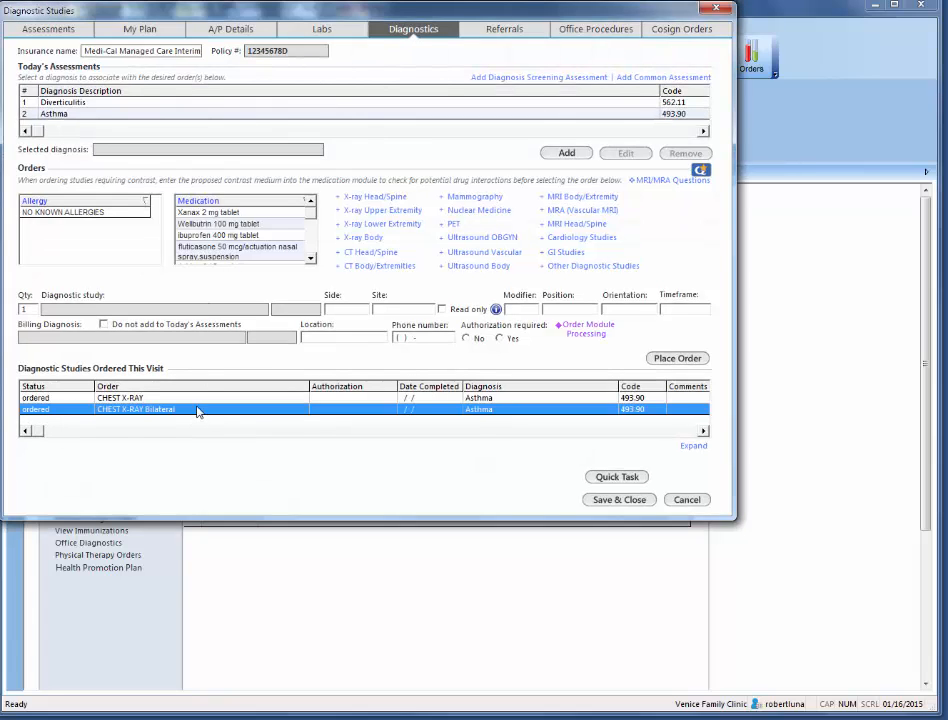
right_click(197, 412)
click(212, 434)
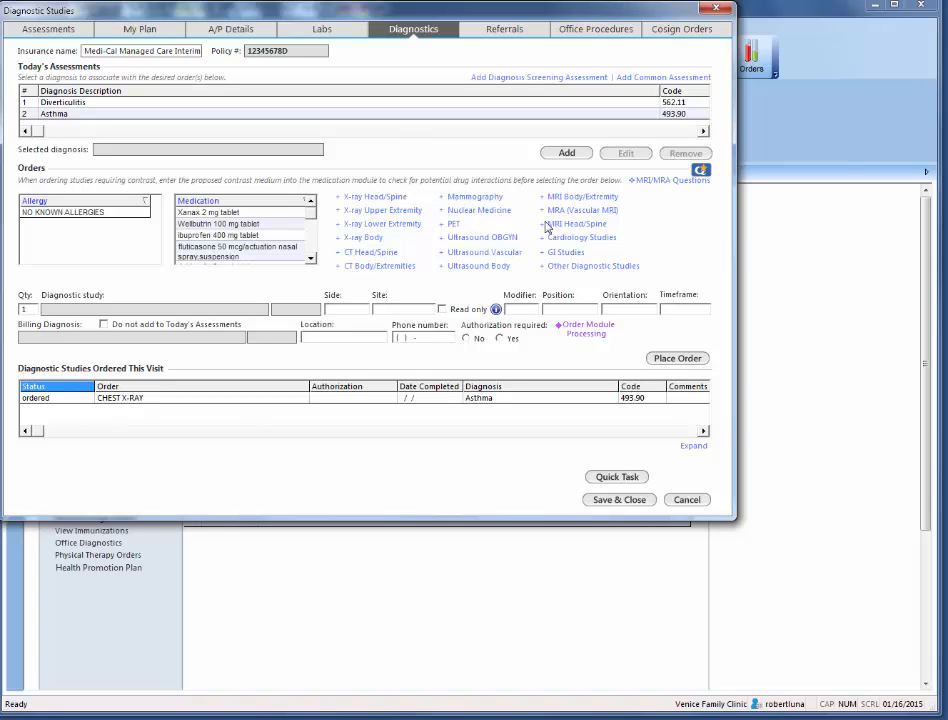
Start a new referral to a specialty or specialist and set its specialty to Pulmonology
click(493, 37)
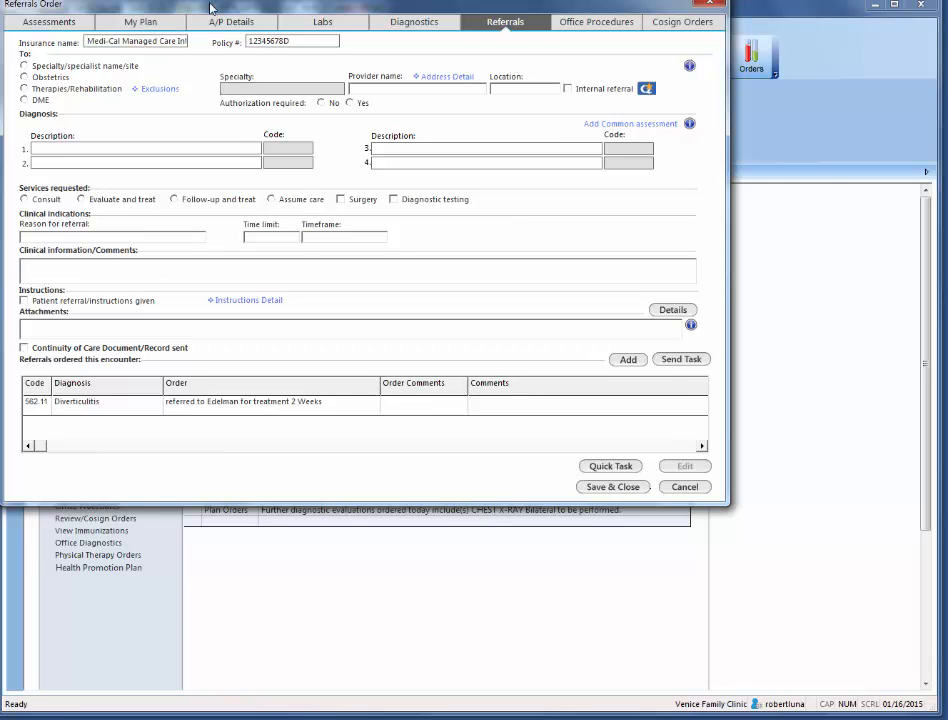
drag(150, 4, 244, 112)
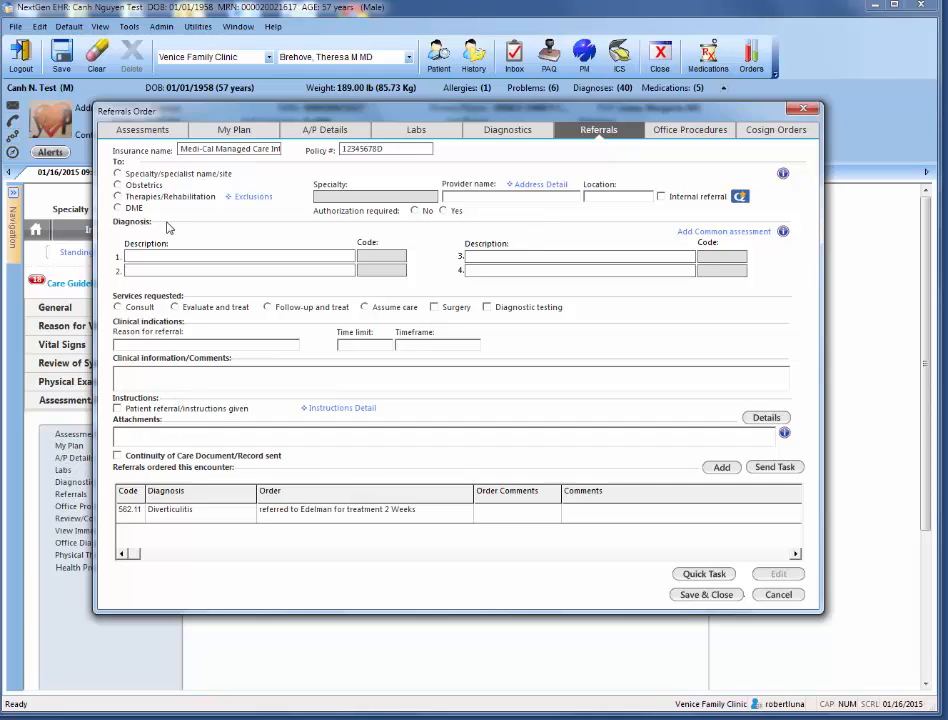
click(121, 174)
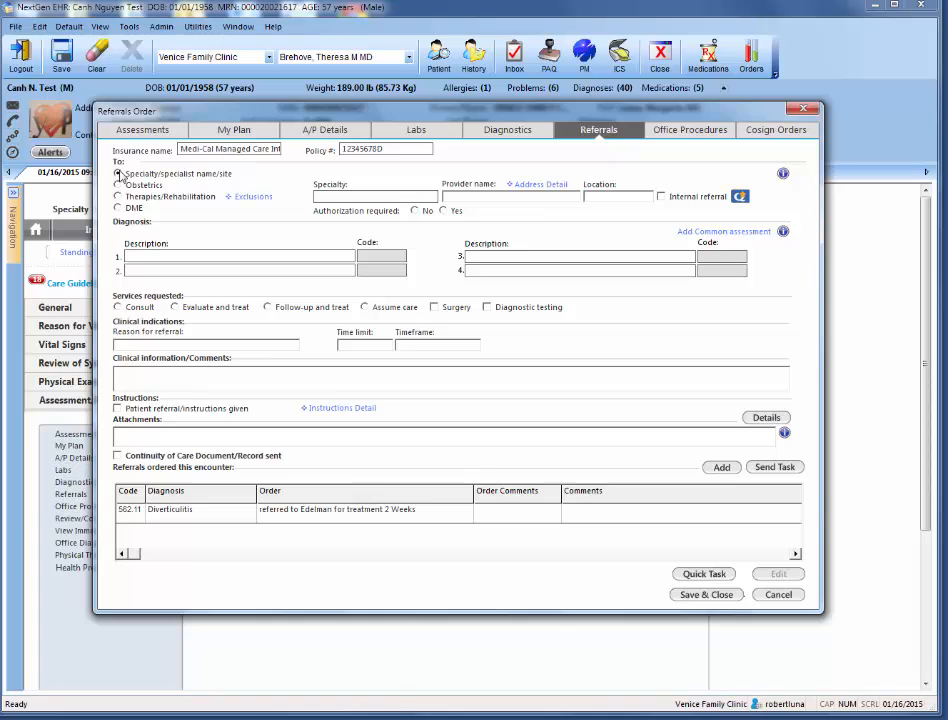
click(352, 192)
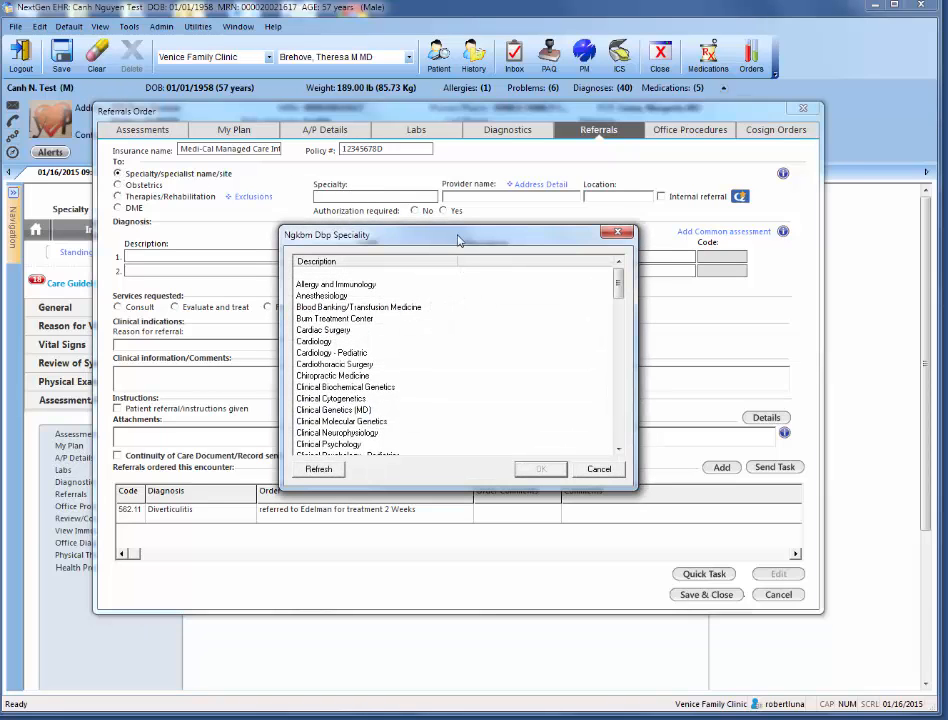
drag(618, 284, 617, 414)
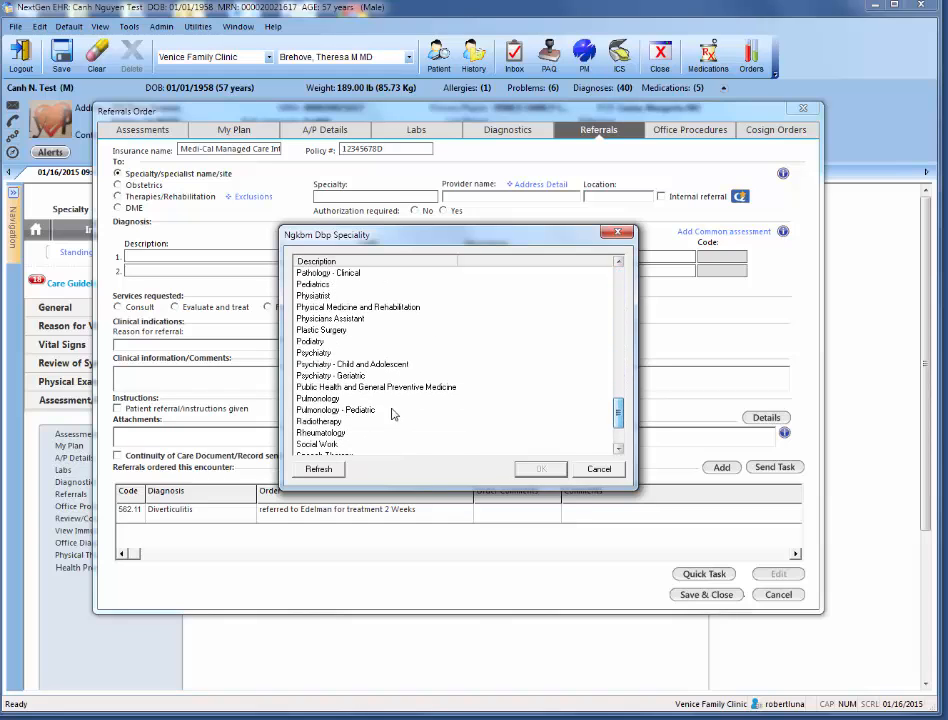
click(310, 398)
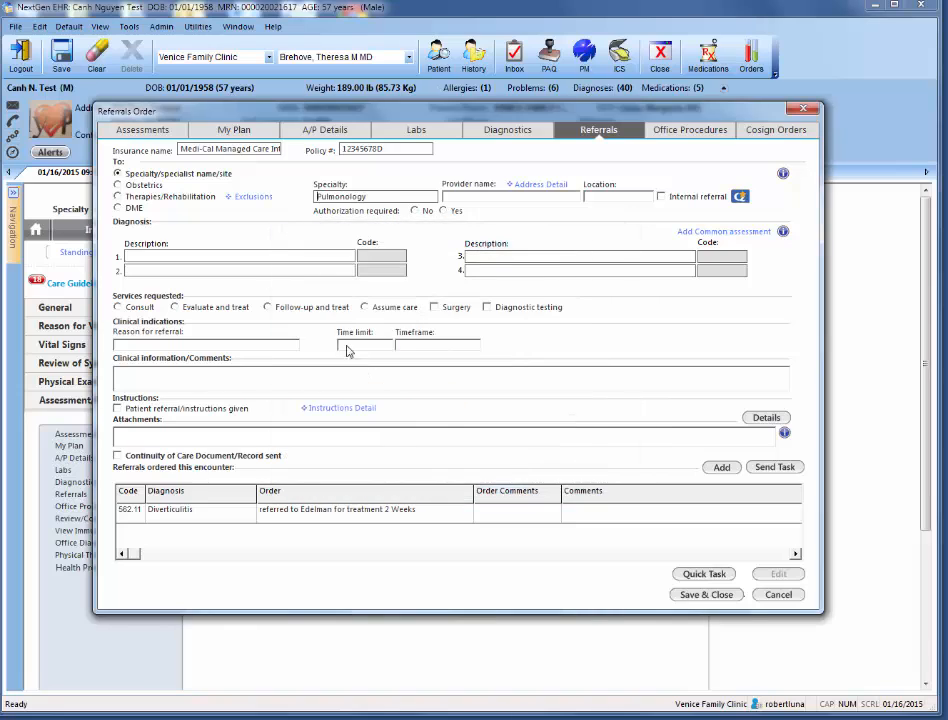
click(540, 468)
Set the Pulmonology referral's first diagnosis to Asthma from the patient's current diagnoses
click(270, 267)
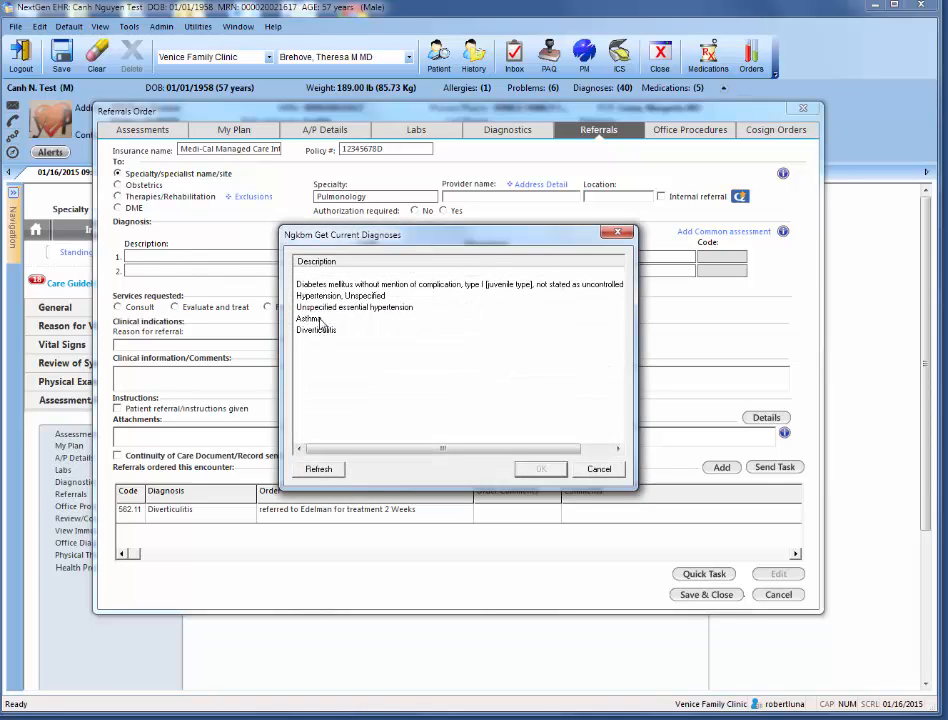
click(318, 319)
click(541, 469)
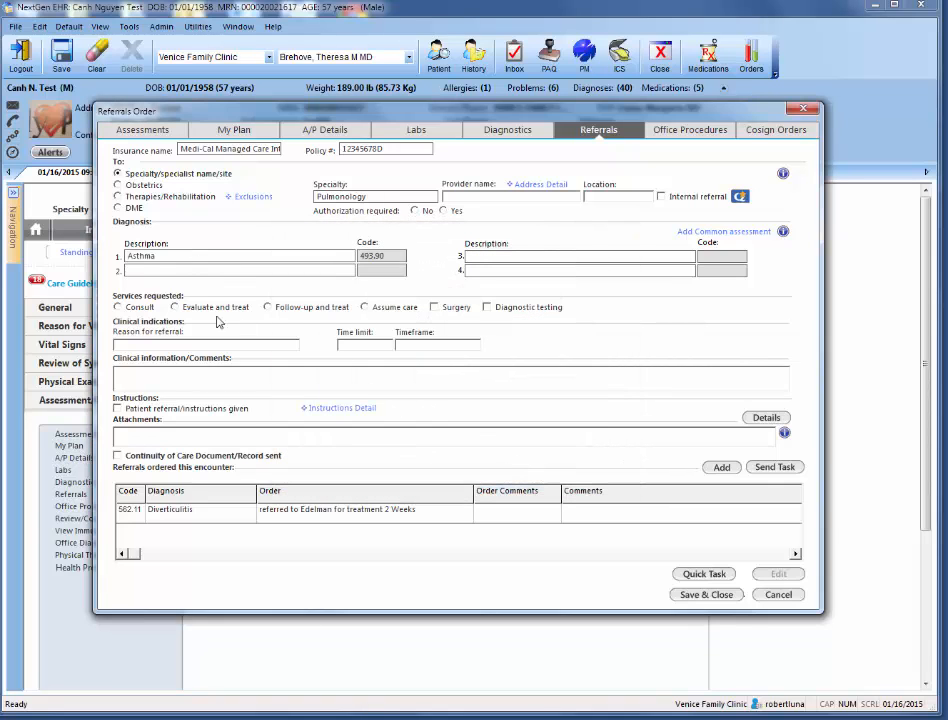
click(193, 255)
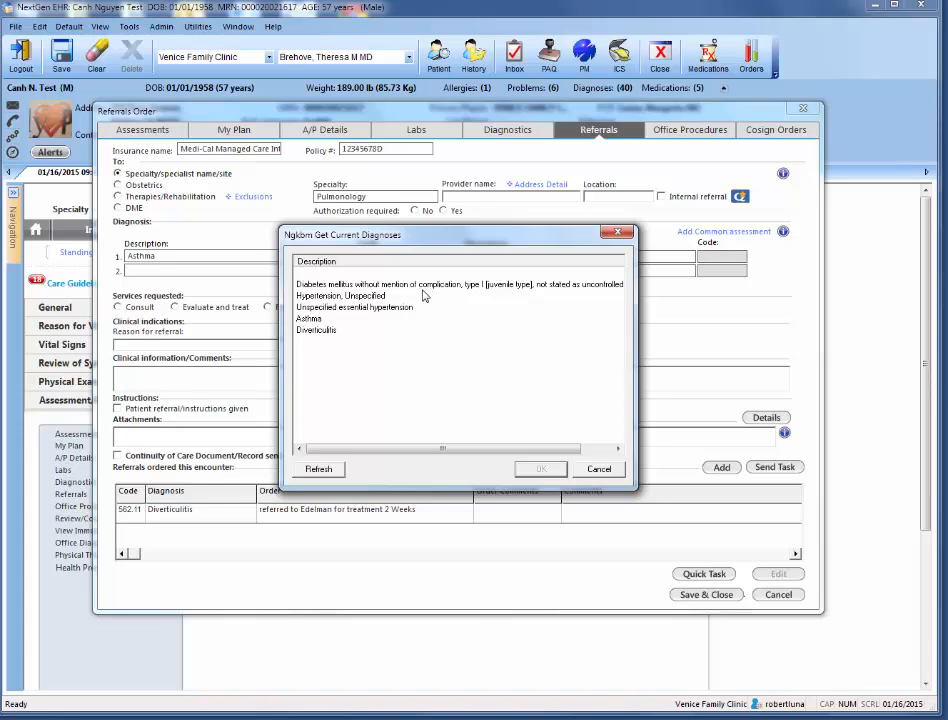
click(598, 468)
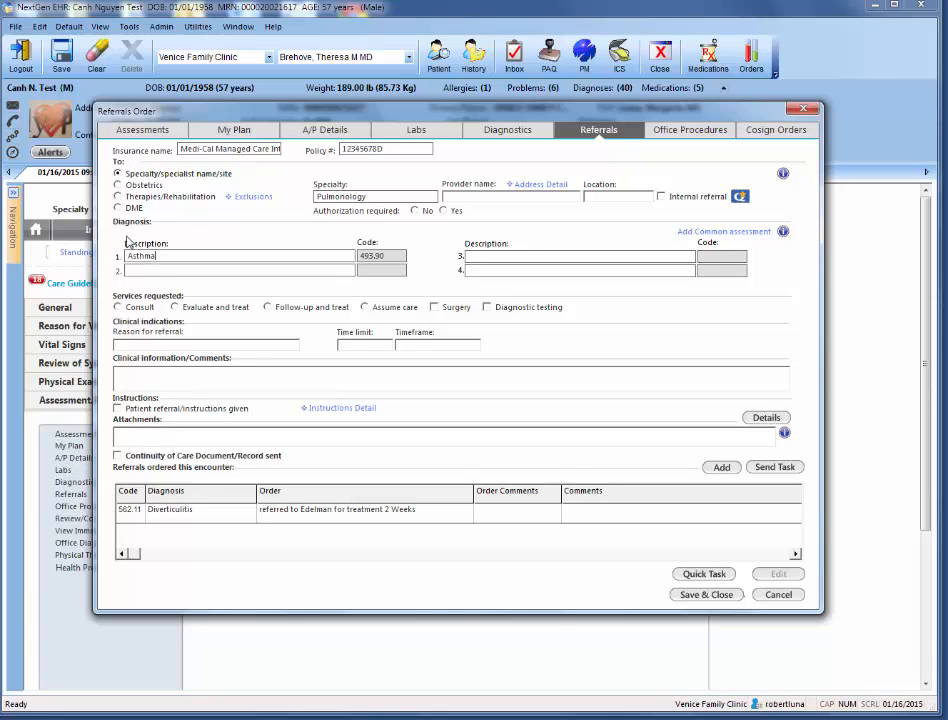
Request Evaluate and treat with the clinical comment "jadhfjklsafkad;jfkdaj;dfa", and add the referral without assigning task recipients
click(175, 308)
text(jadhfjklsafkad;jfkdaj;dfa)
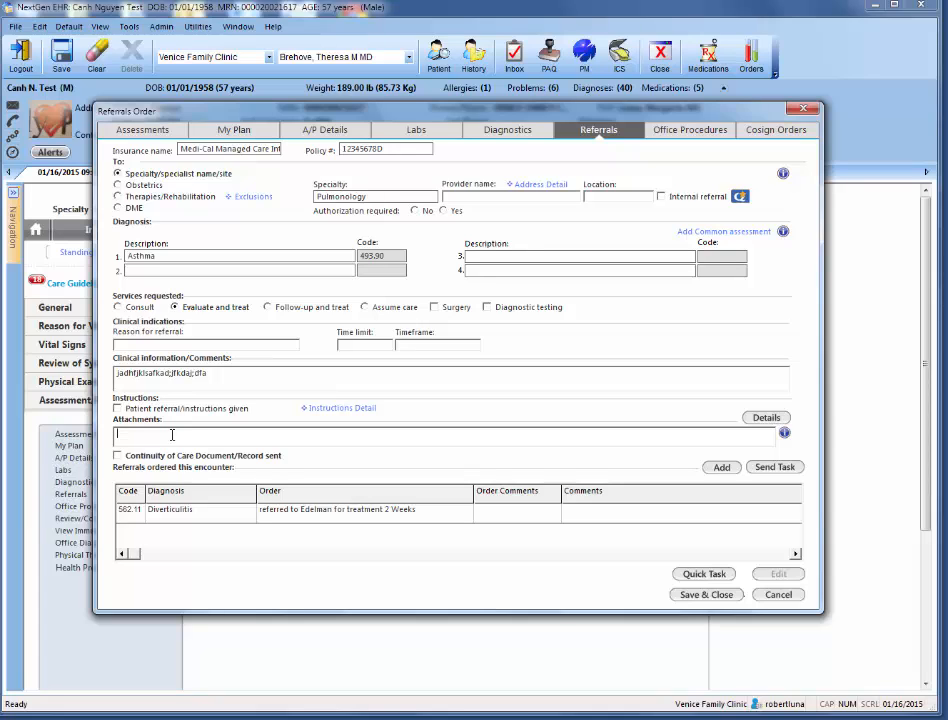
text(P)
click(721, 467)
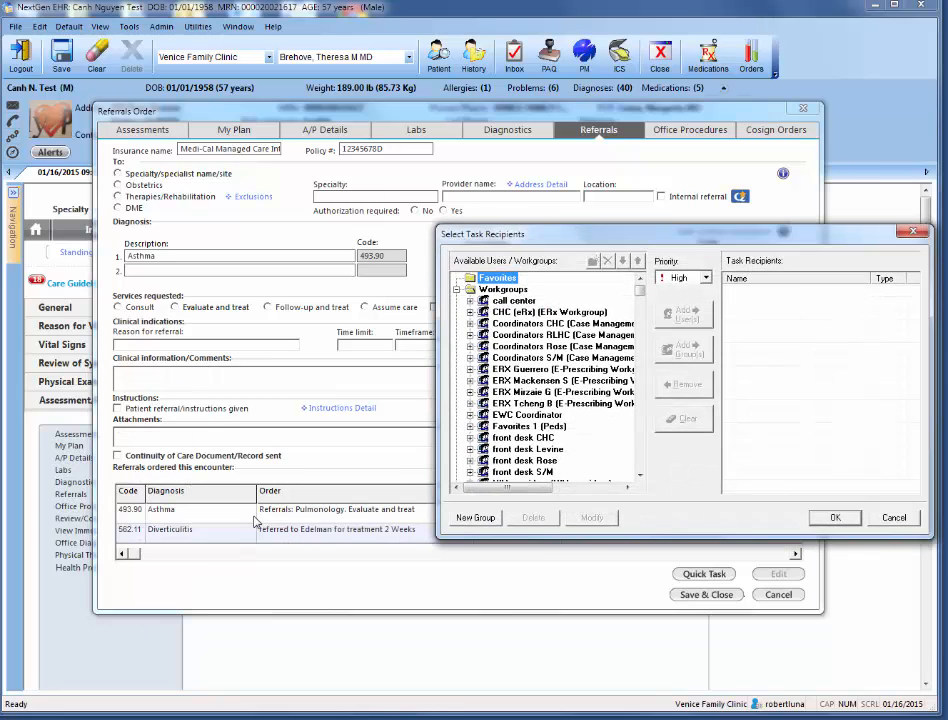
click(894, 517)
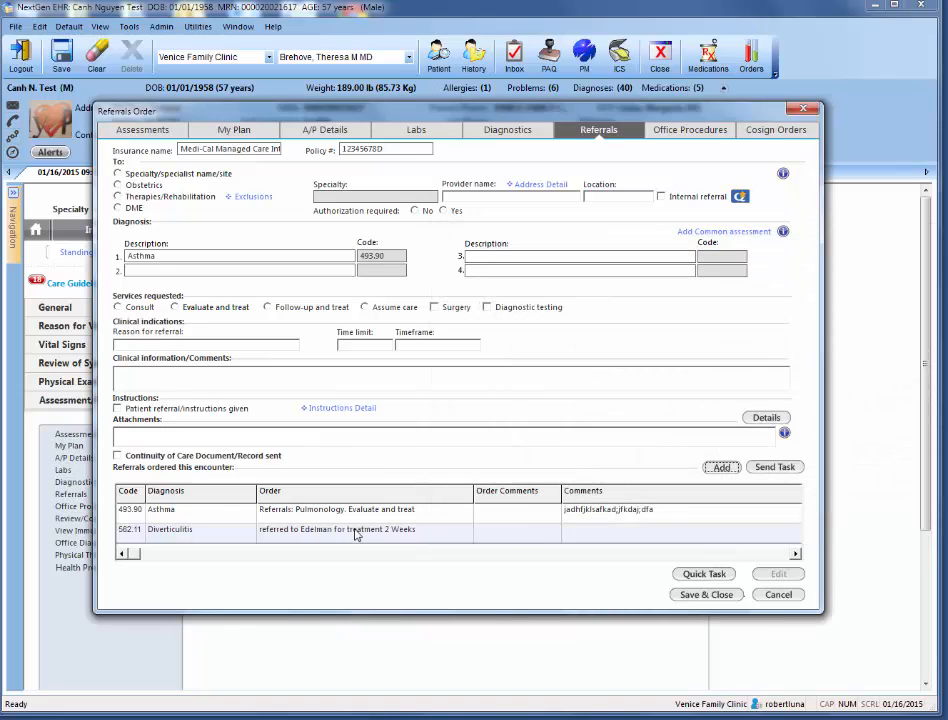
Mark the Diverticulitis referral for treatment in 2 Weeks as Canceled in its order details, and save the change
click(318, 512)
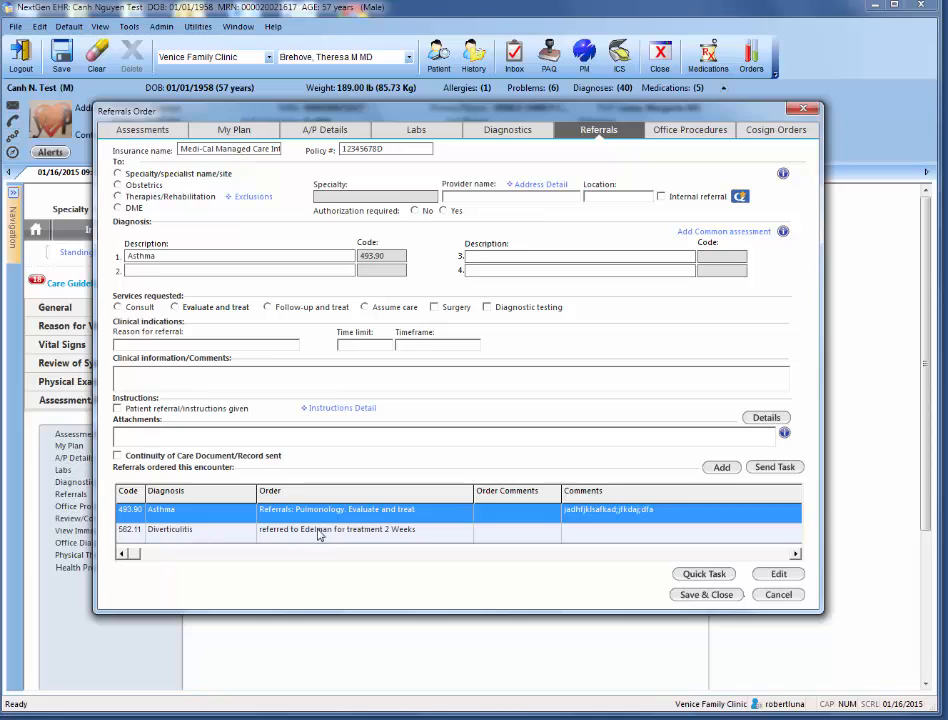
click(305, 533)
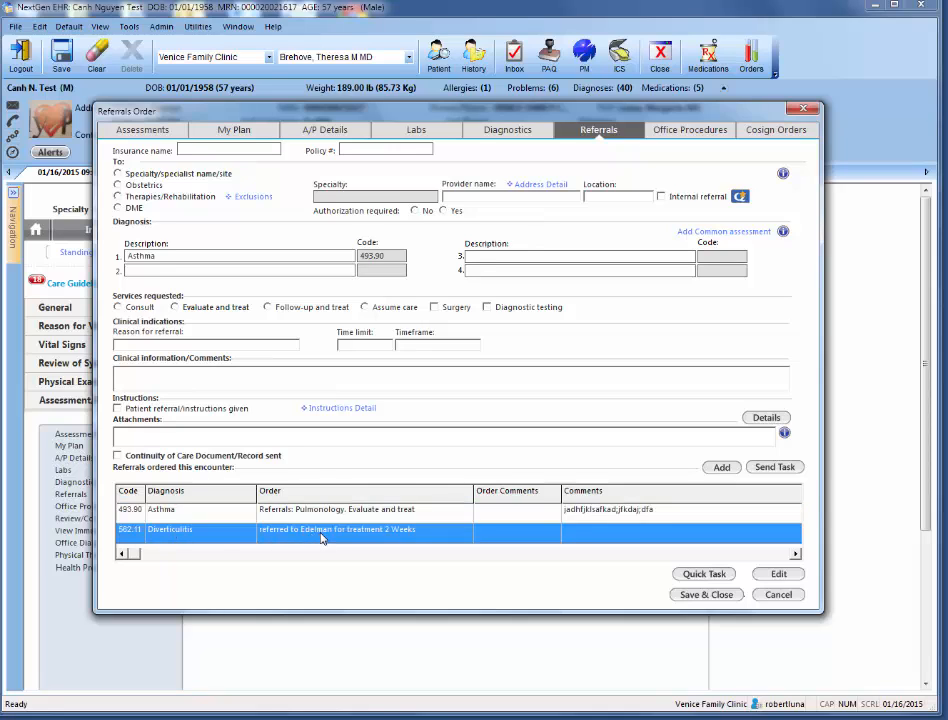
right_click(320, 539)
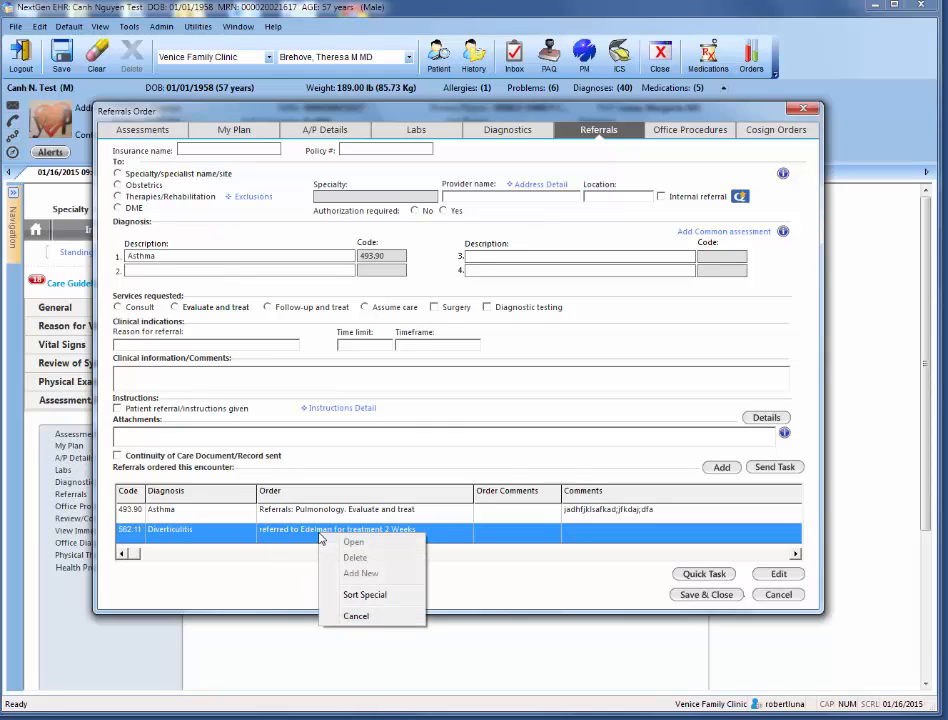
click(281, 534)
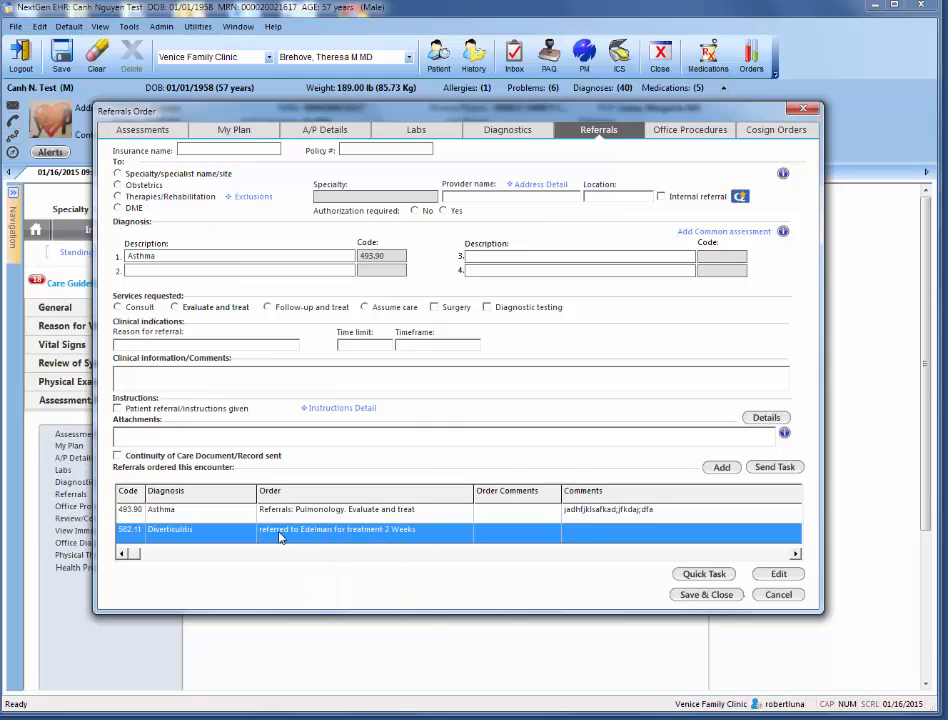
right_click(340, 533)
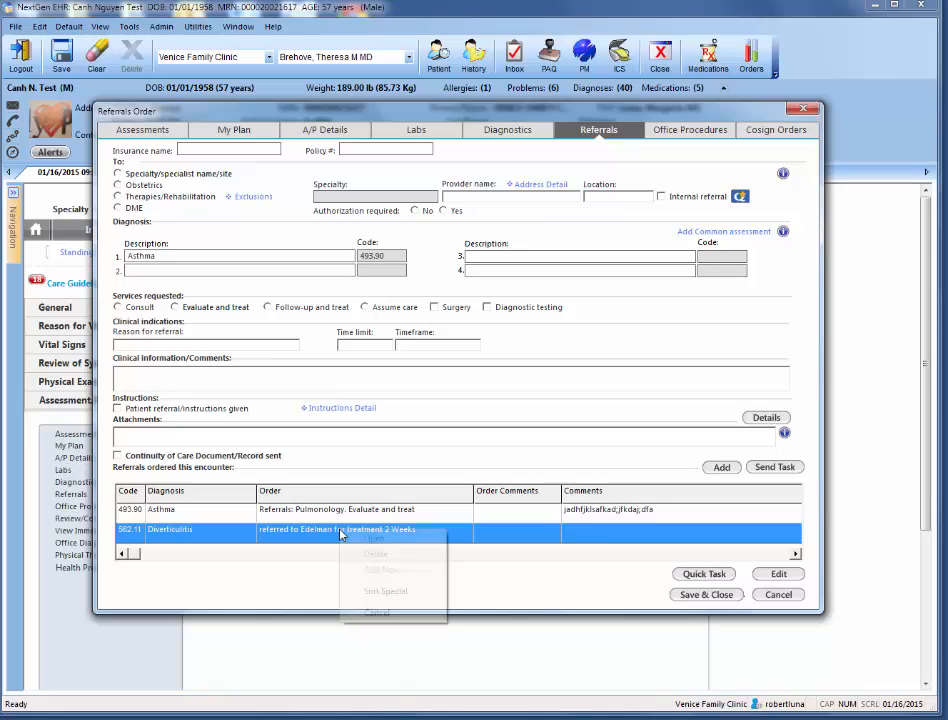
click(310, 553)
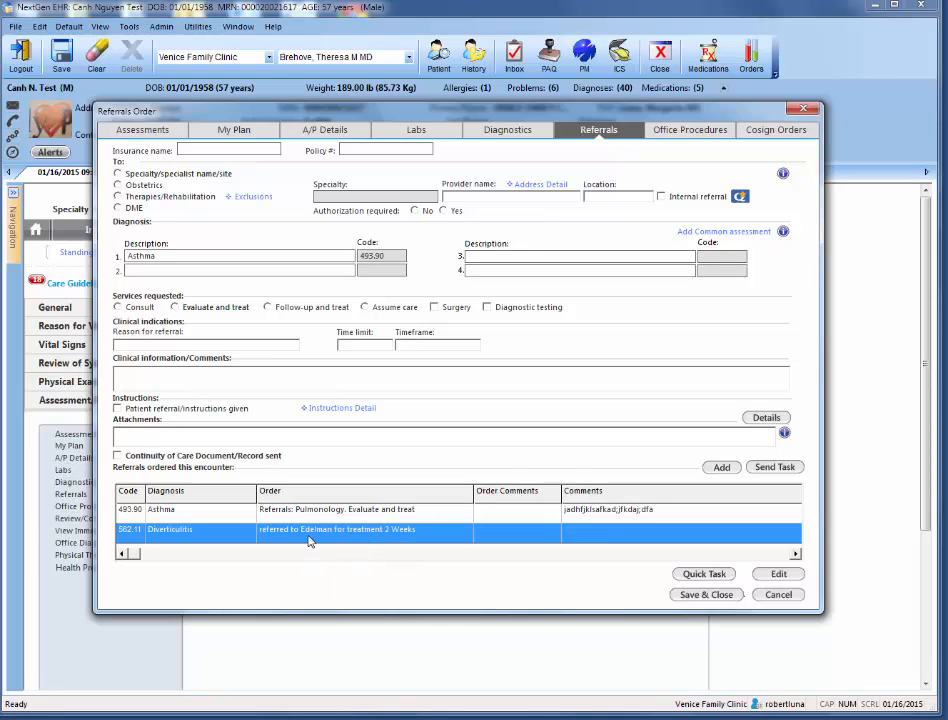
click(778, 573)
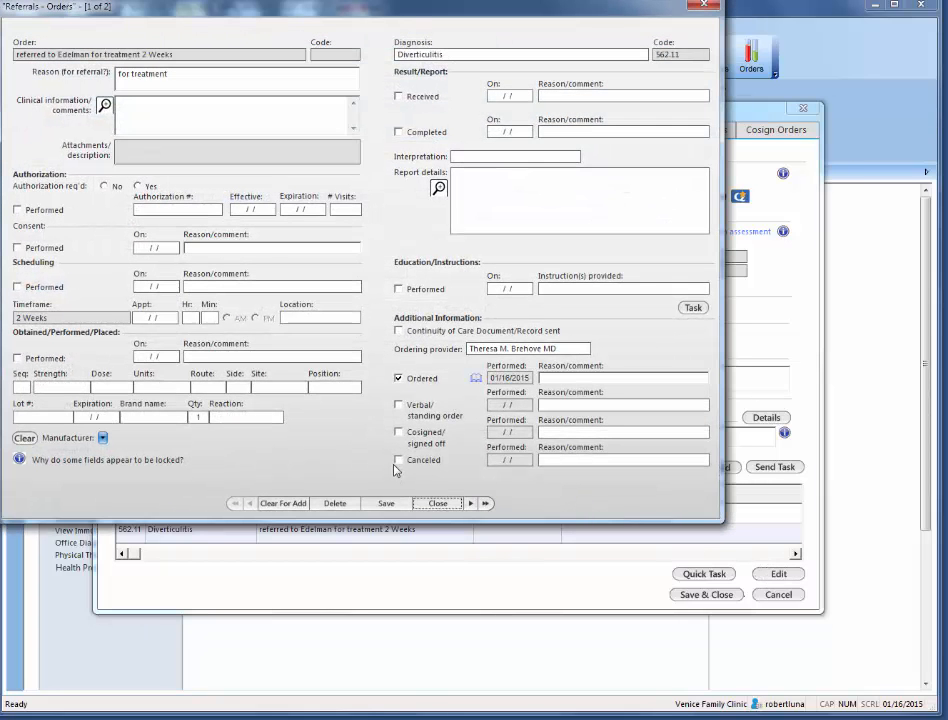
click(399, 461)
click(386, 503)
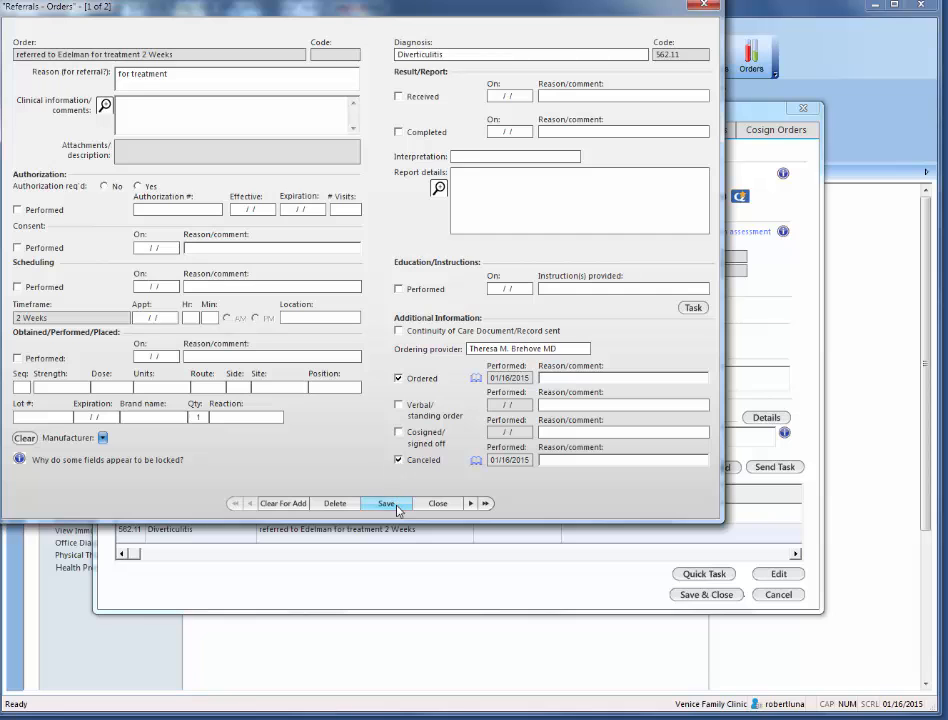
click(436, 505)
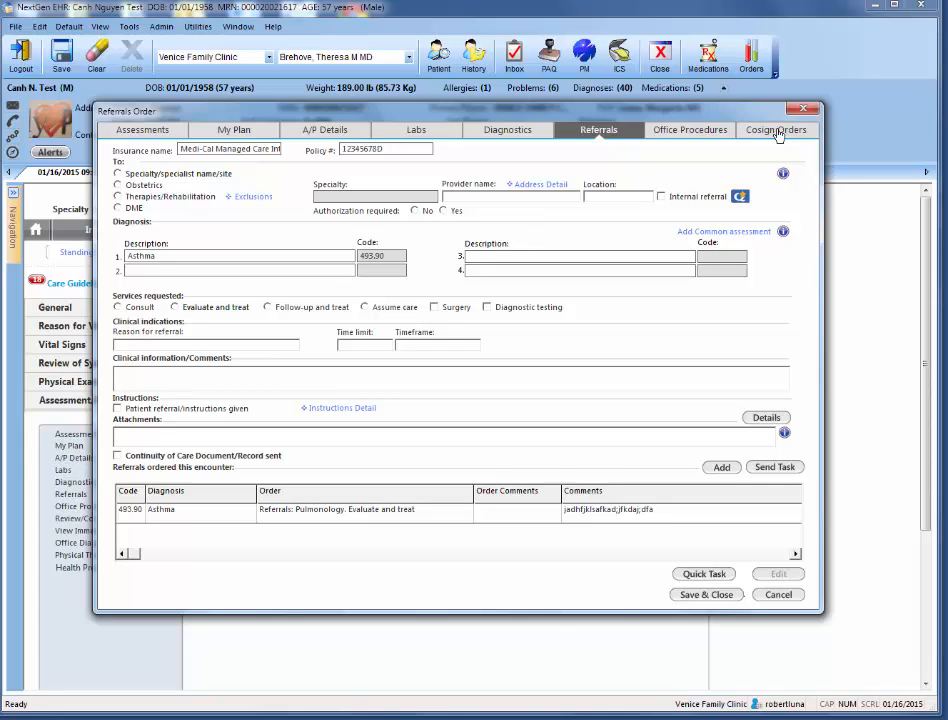
Review the visit's office procedures, ordered labs and diagnostic studies, selecting Diverticulitis among the diagnostic assessments
click(678, 135)
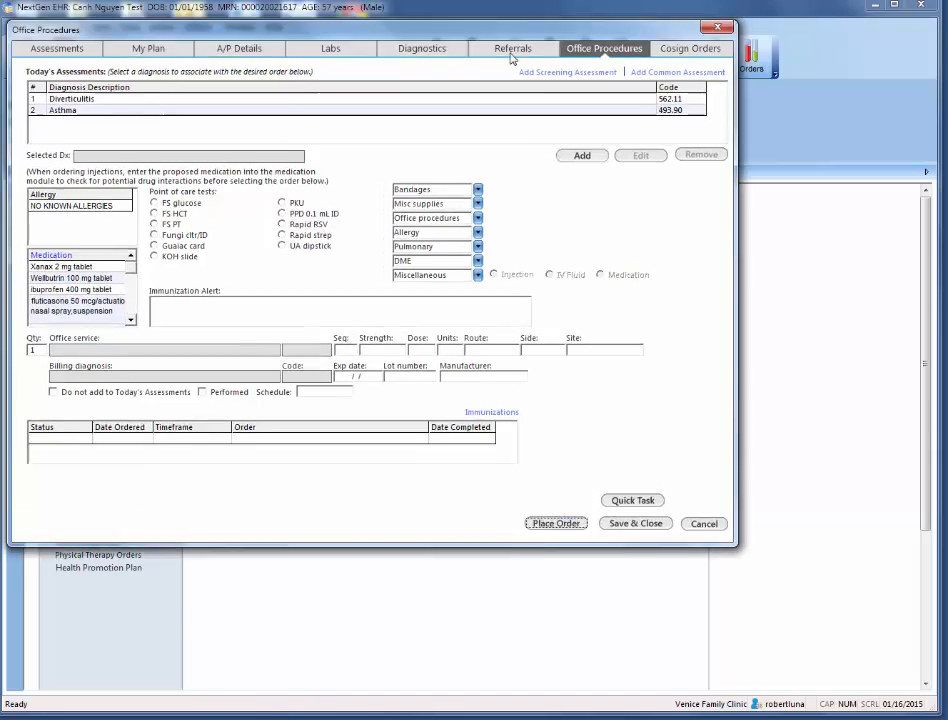
drag(483, 6, 561, 128)
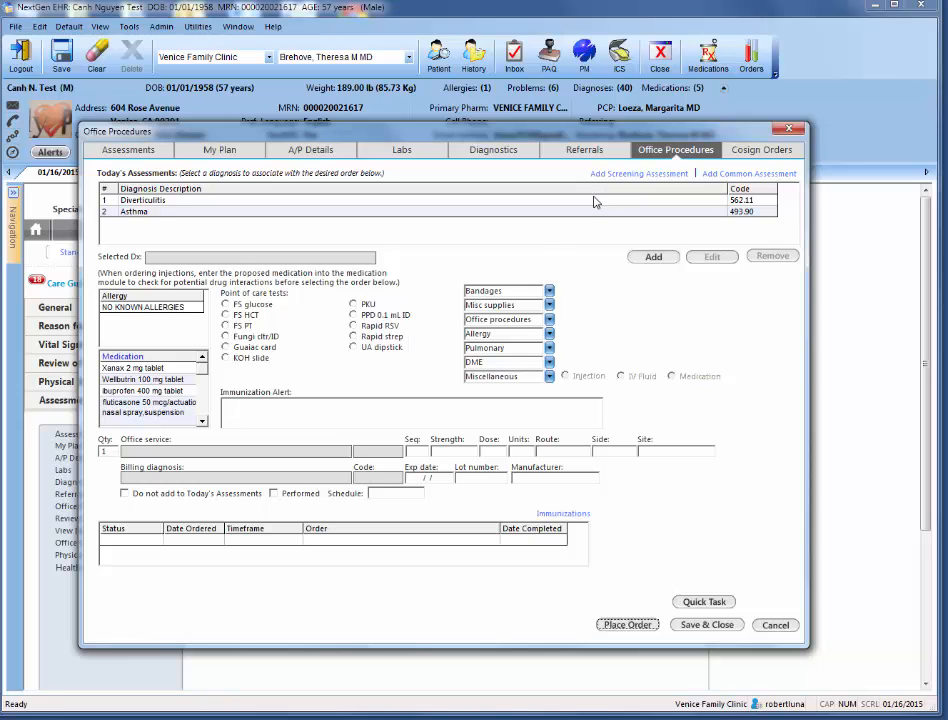
click(410, 155)
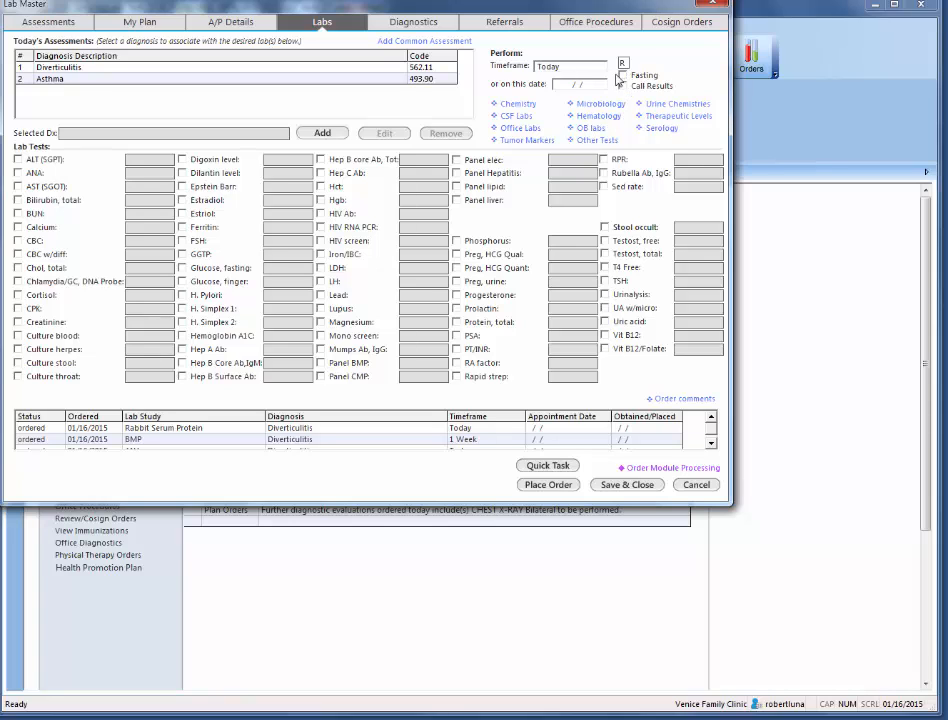
click(413, 26)
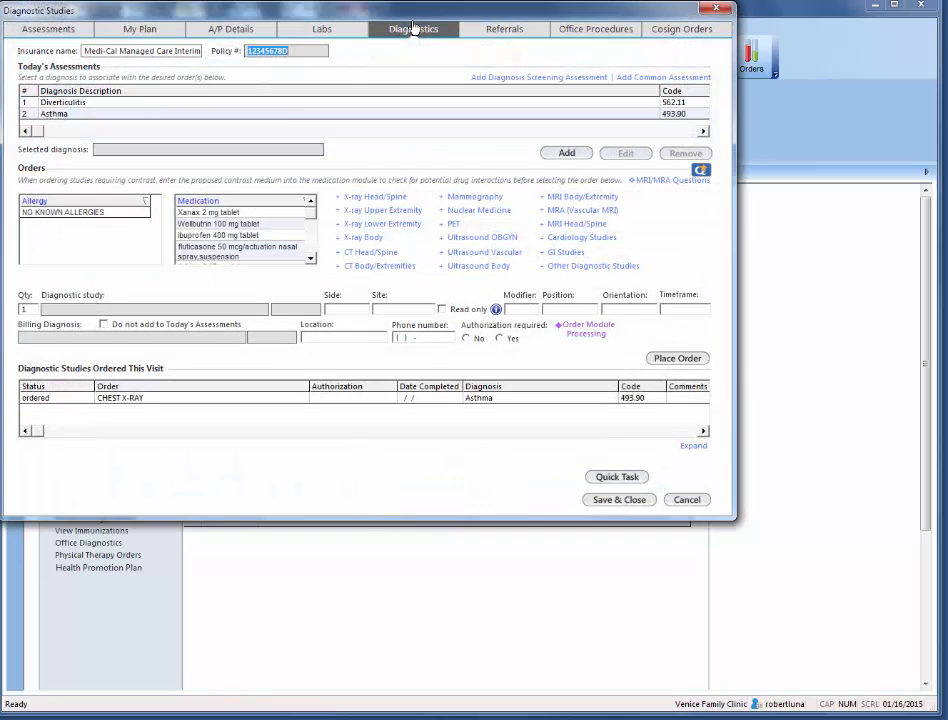
click(292, 103)
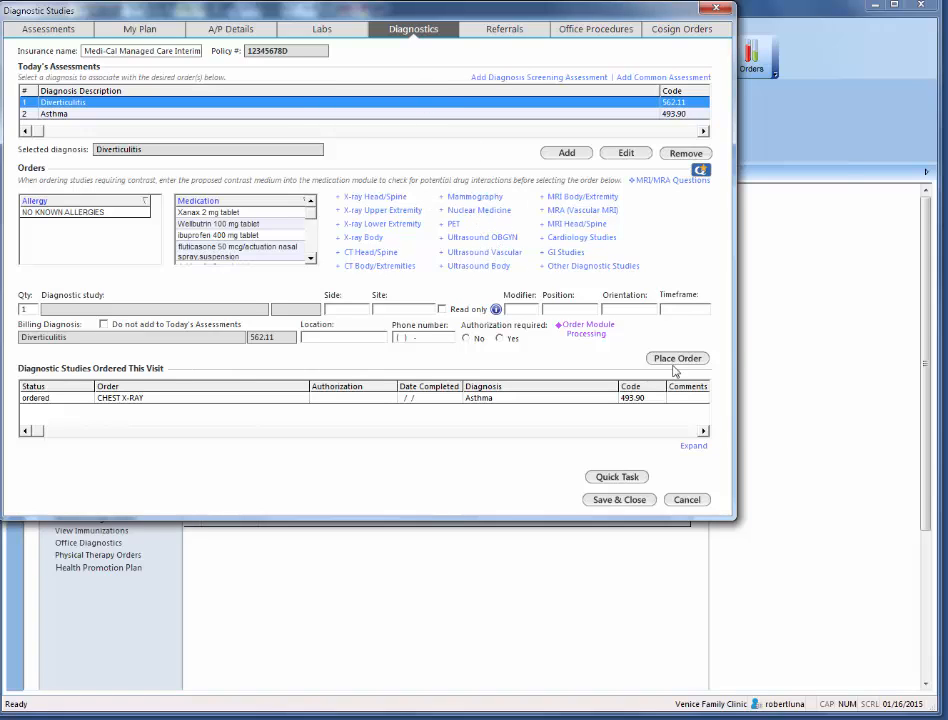
Return to the referrals, select the Asthma referral to Pulmonology, and save and close the referral orders
click(496, 32)
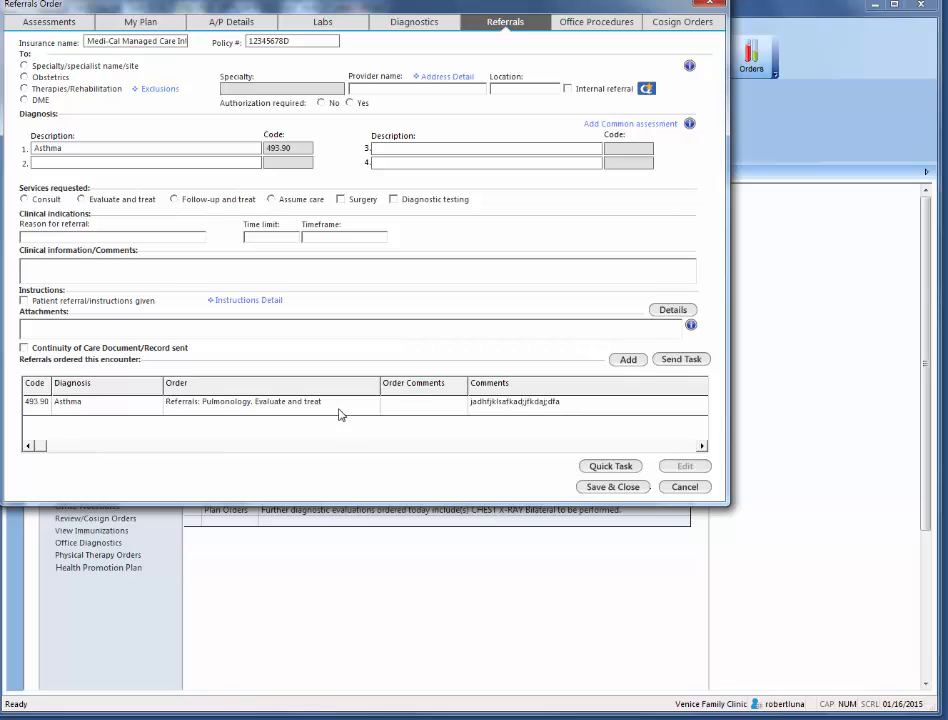
click(272, 405)
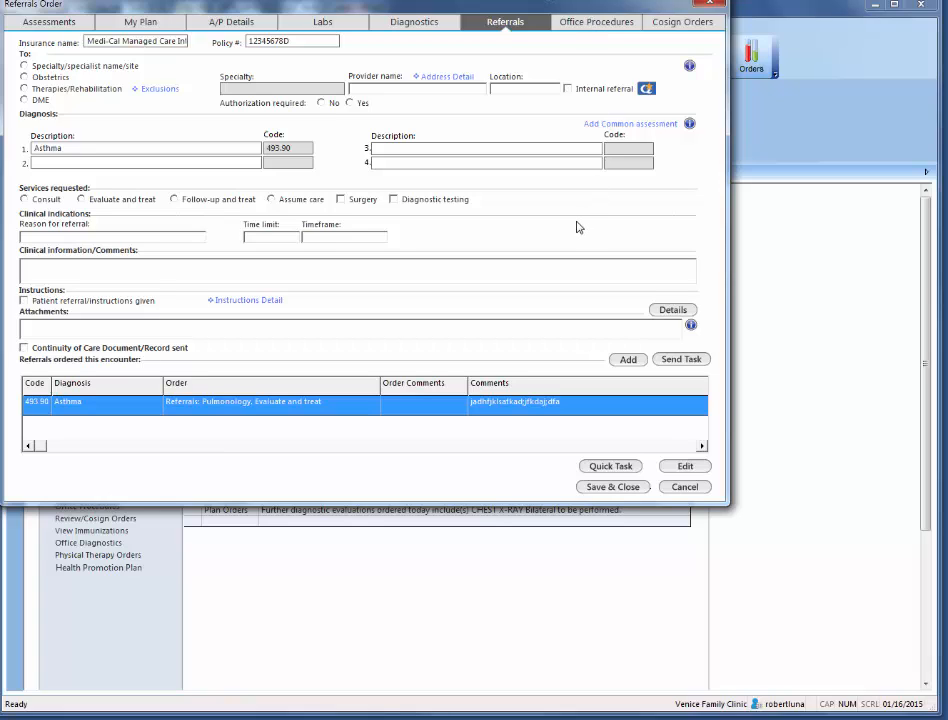
drag(93, 10, 120, 107)
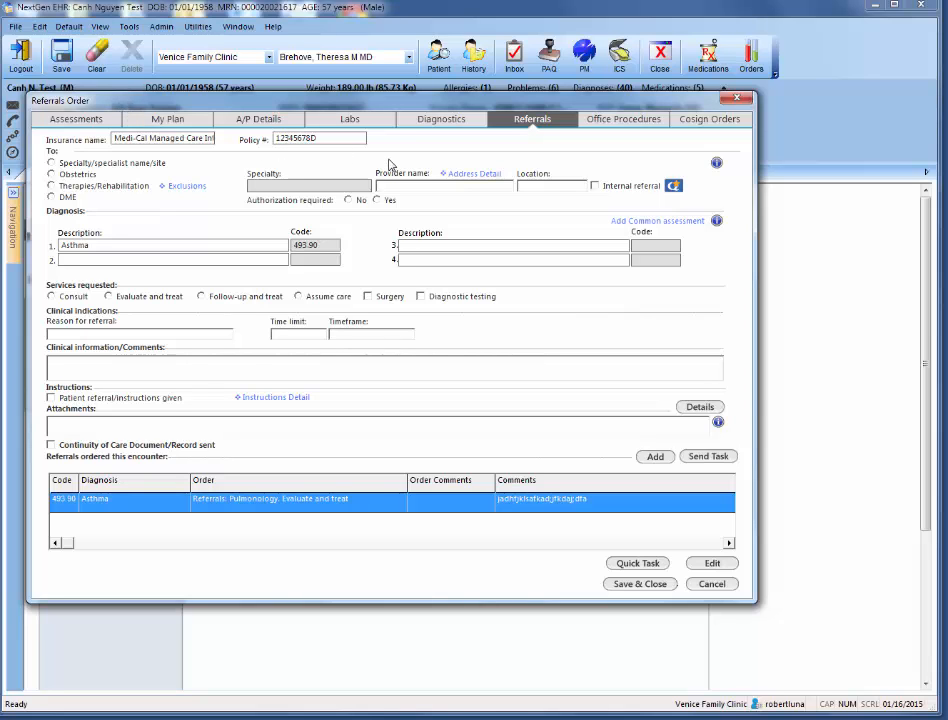
click(640, 585)
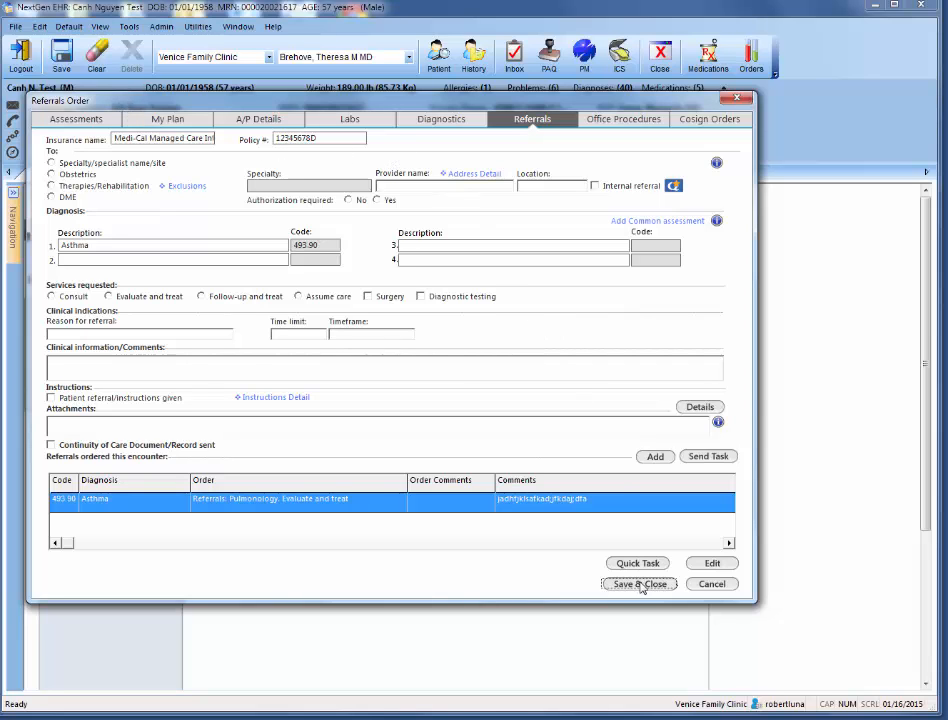